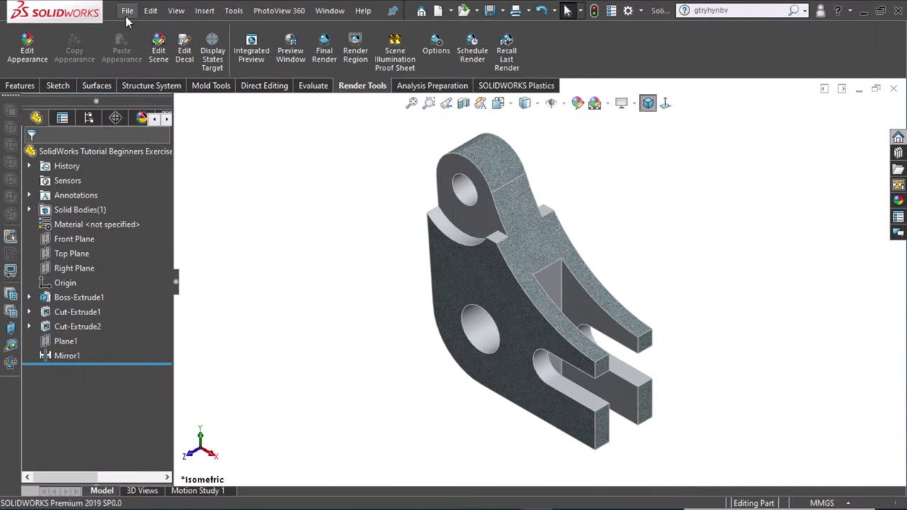
Step: Make a new drawing from the bracket part on an A3 (ISO) sheet
left_click(125, 14)
left_click(127, 11)
left_click(127, 11)
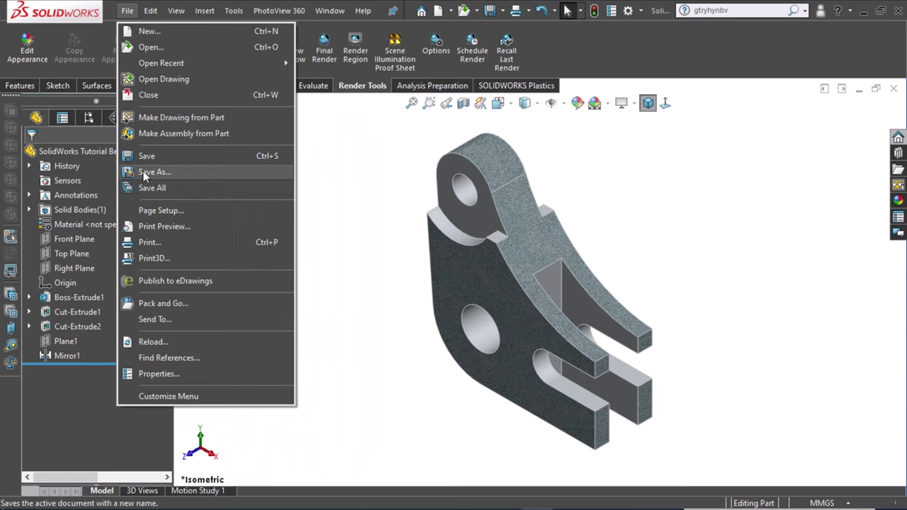
left_click(176, 119)
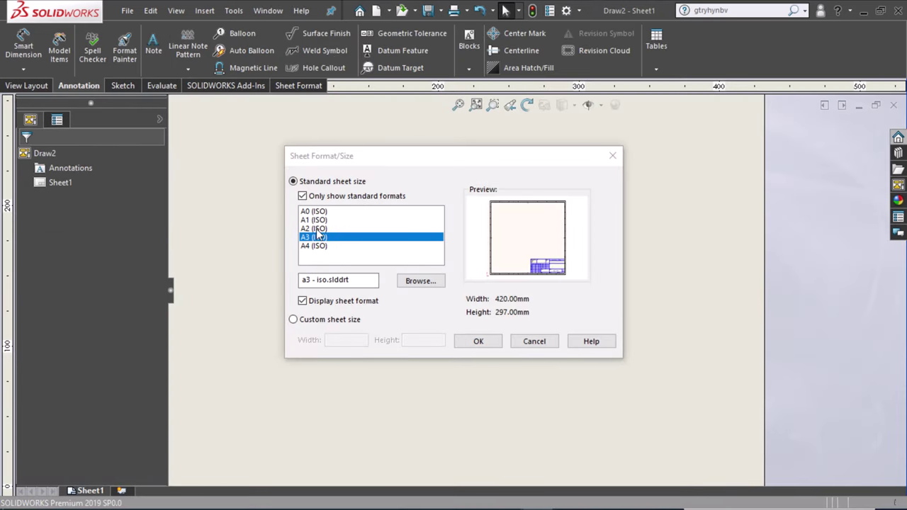
left_click(486, 342)
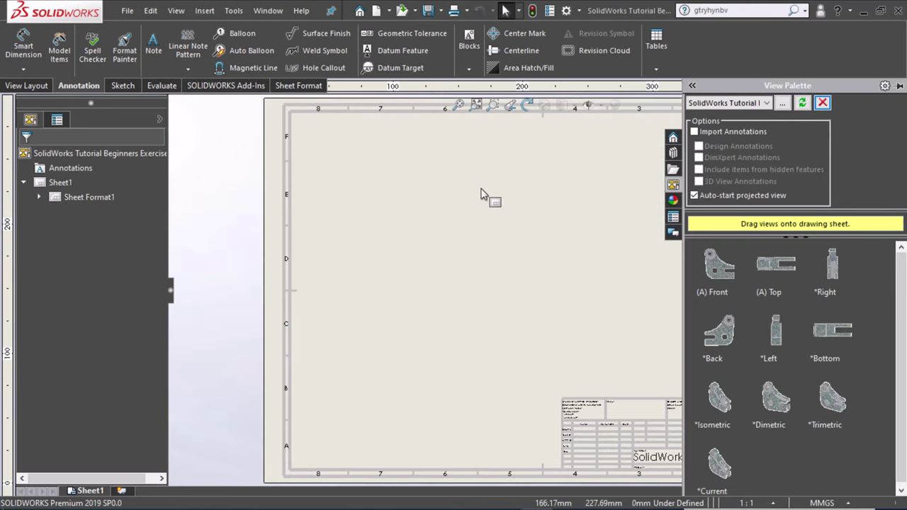
left_click(32, 86)
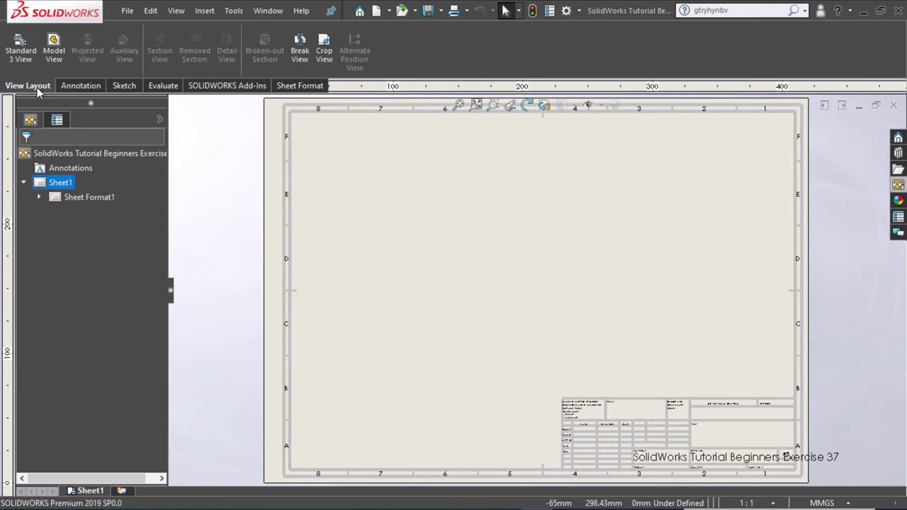
Step: Insert the standard front, top and right views of the bracket
left_click(20, 49)
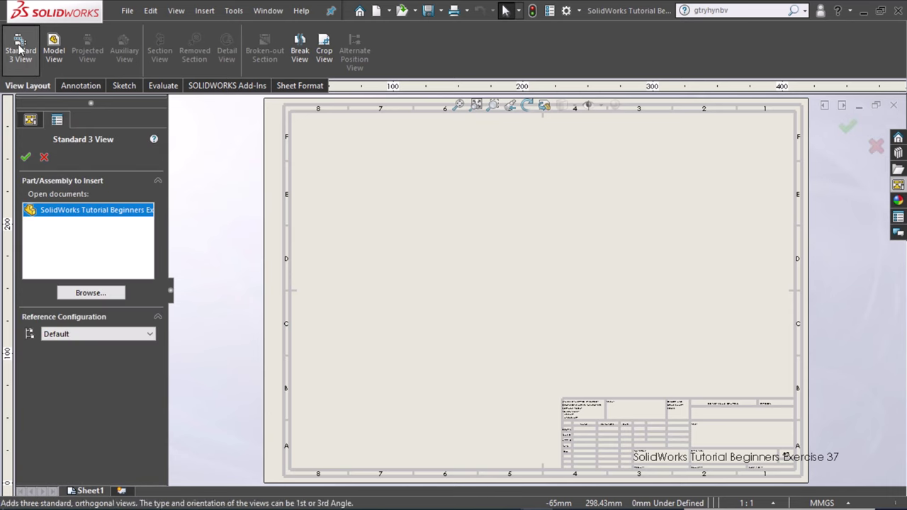
double_click(93, 215)
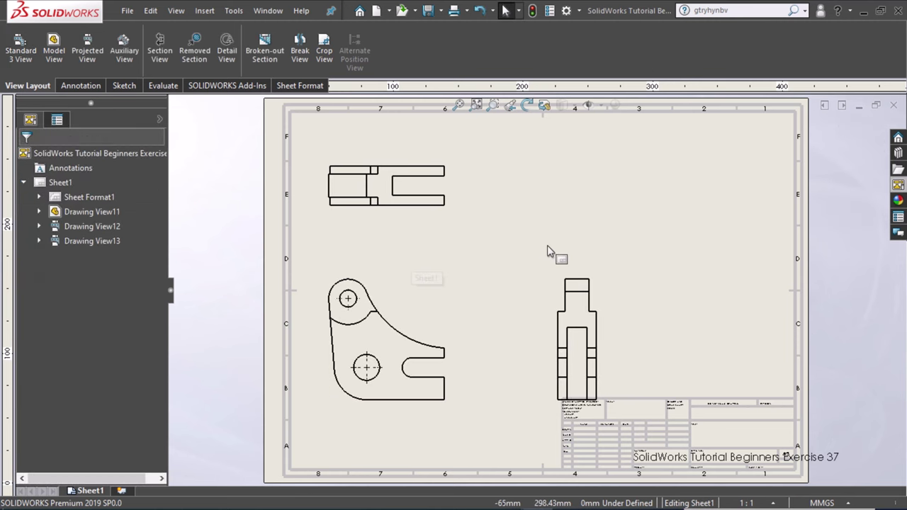
left_click(546, 197)
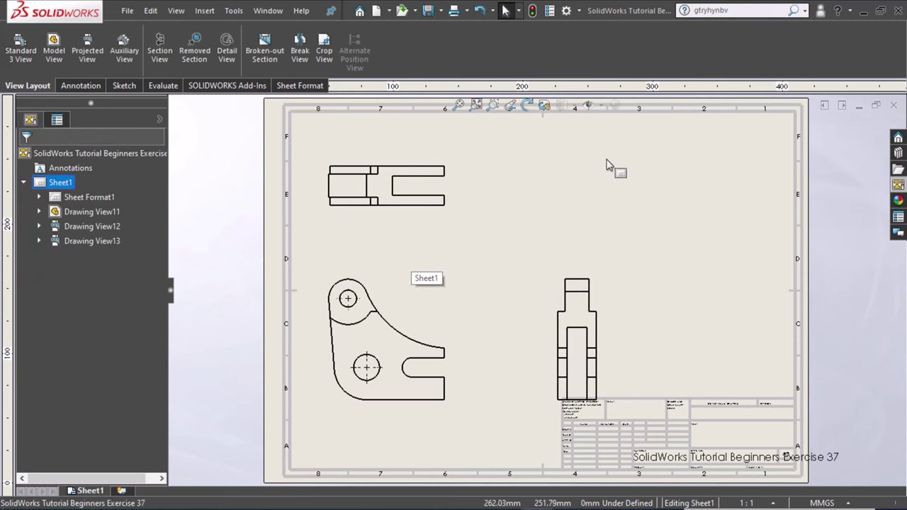
Step: Place an isometric view at the upper right, shaded with edges
left_click(56, 51)
double_click(88, 255)
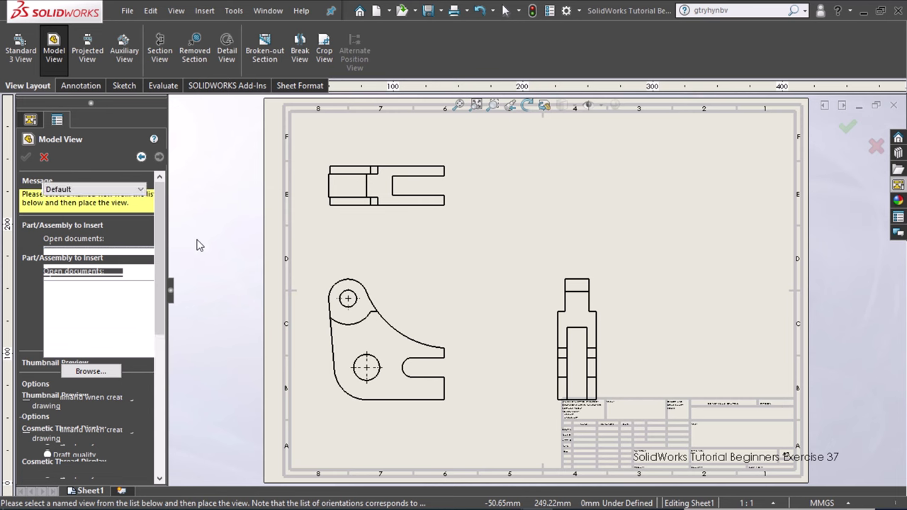
left_click(656, 210)
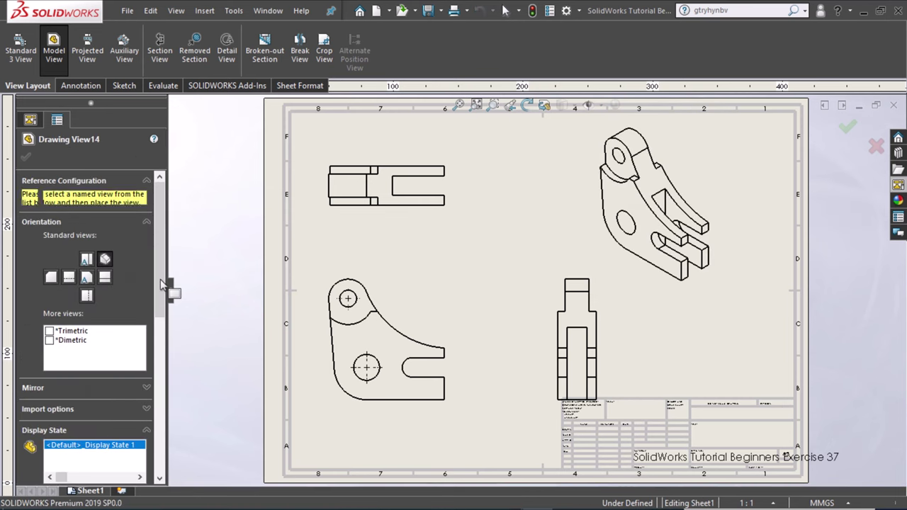
scroll(85, 397, "down", 5)
left_click(101, 413)
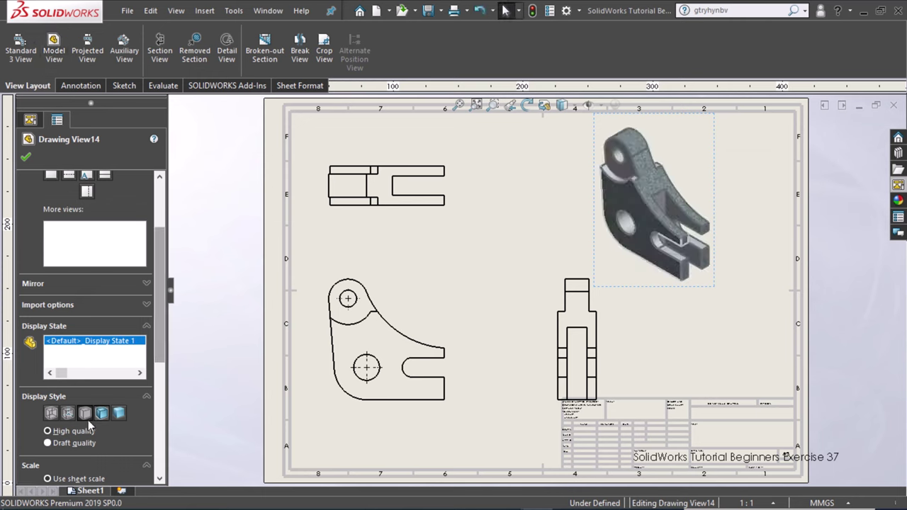
left_click(29, 160)
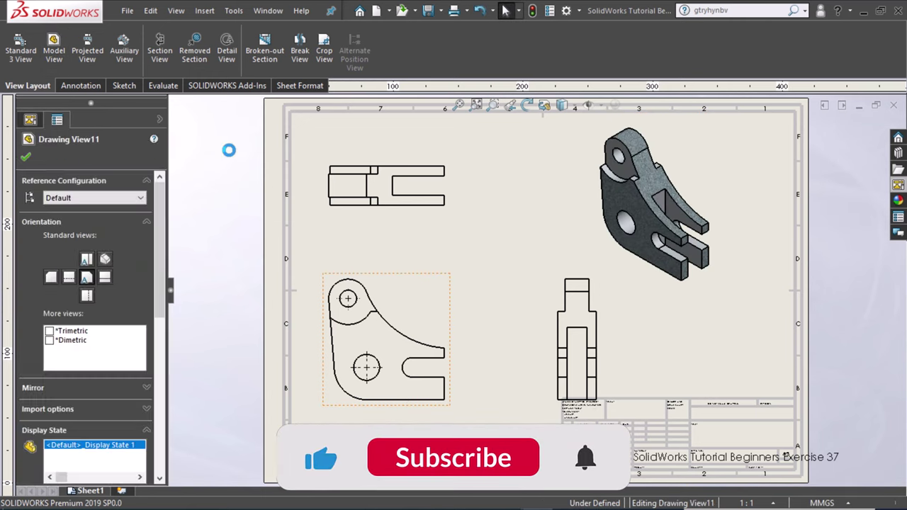
left_click(79, 85)
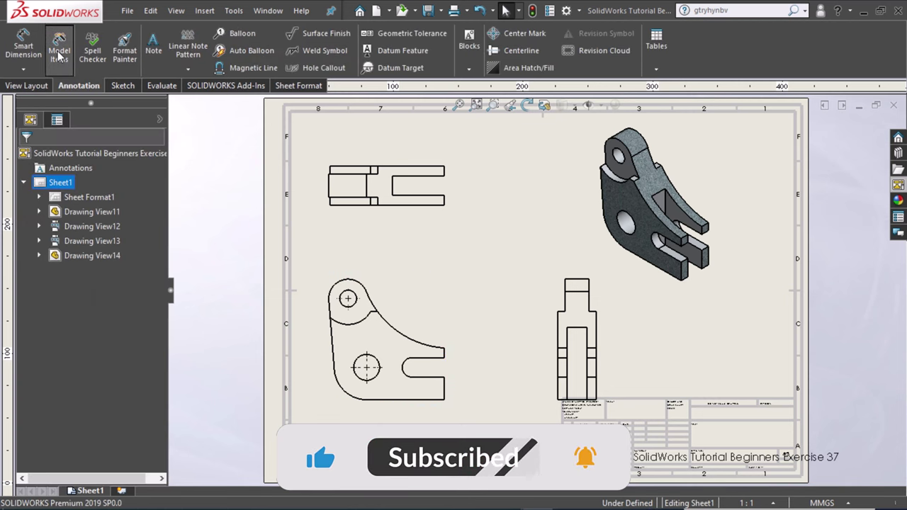
Step: Insert model item dimensions with Source set to Entire model
left_click(59, 51)
left_click(115, 297)
left_click(116, 304)
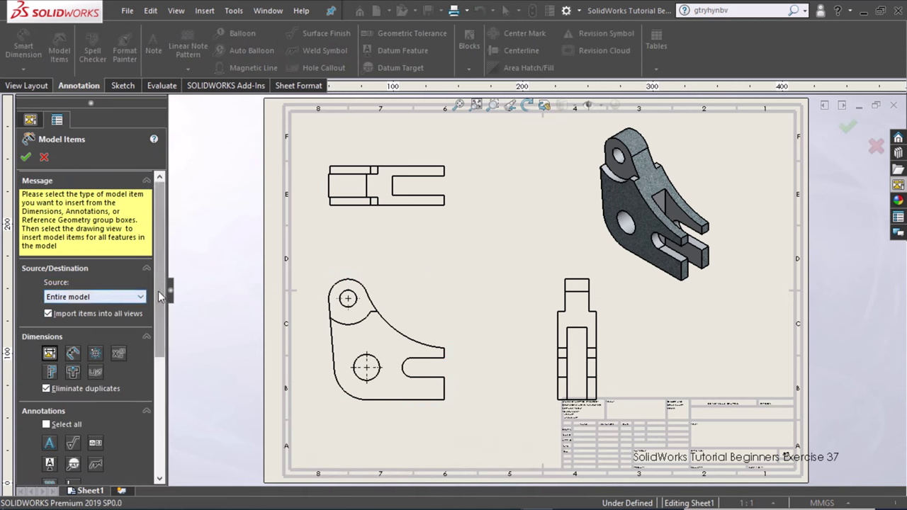
scroll(92, 319, "down", 5)
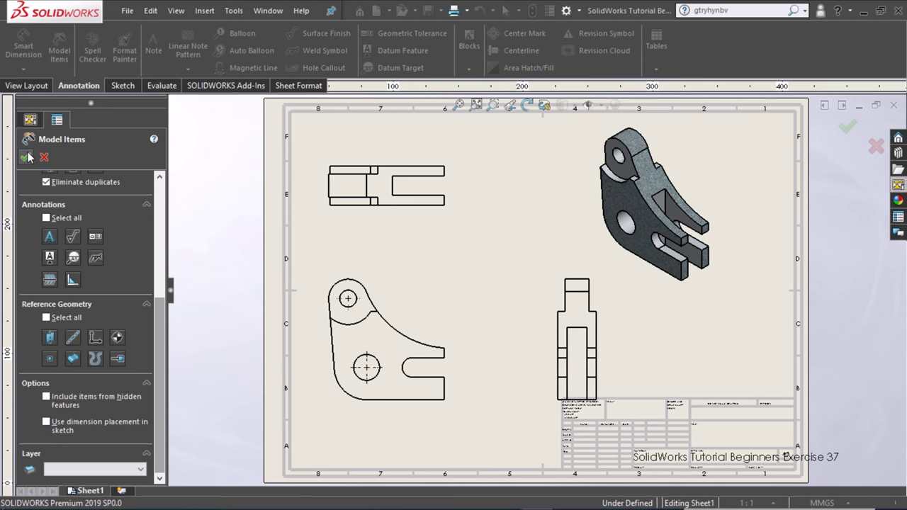
key("Return")
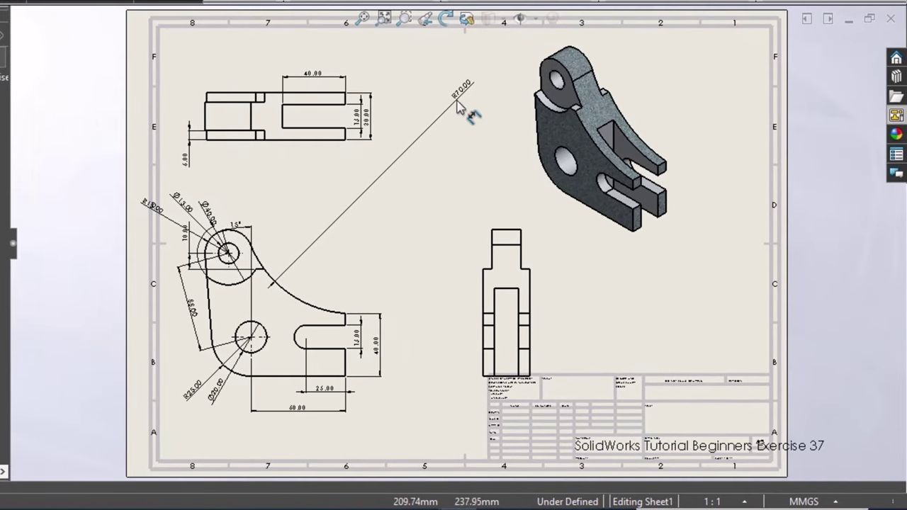
Step: Move the R70.00 radius dimension onto the curved edge
left_click_drag(457, 105, 296, 262)
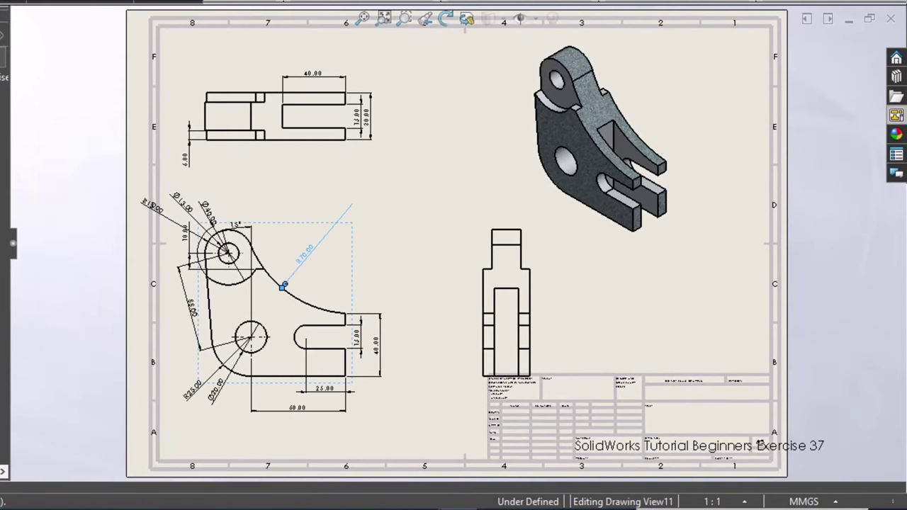
left_click(446, 291)
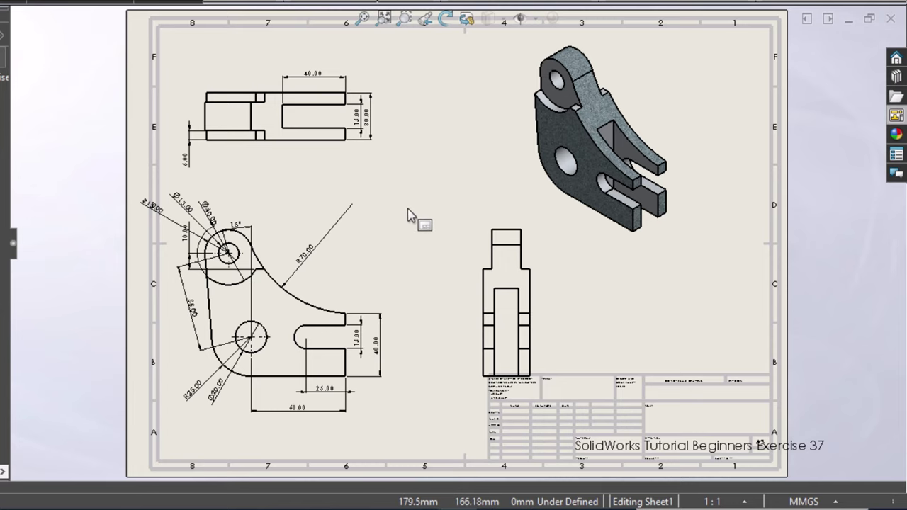
scroll(390, 115, "down", 2)
scroll(390, 142, "down", 2)
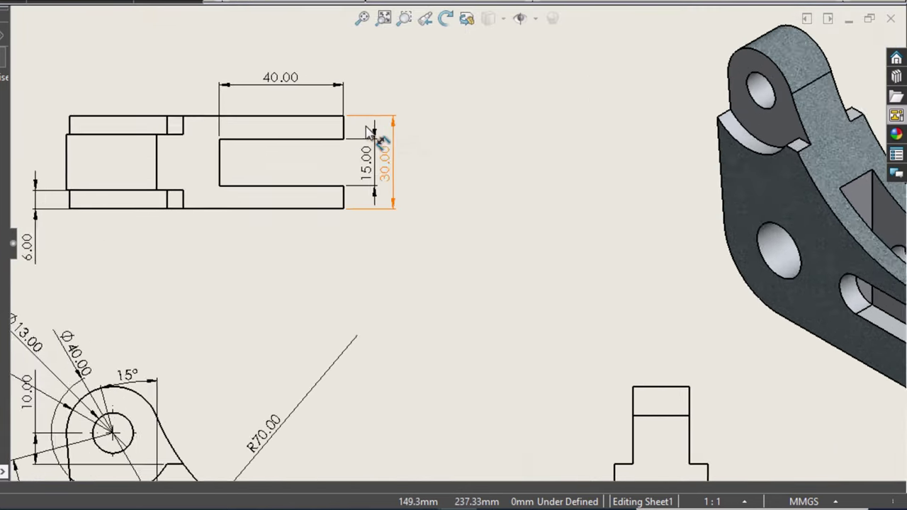
scroll(397, 134, "down", 1)
scroll(520, 189, "up", 3)
scroll(520, 189, "up", 2)
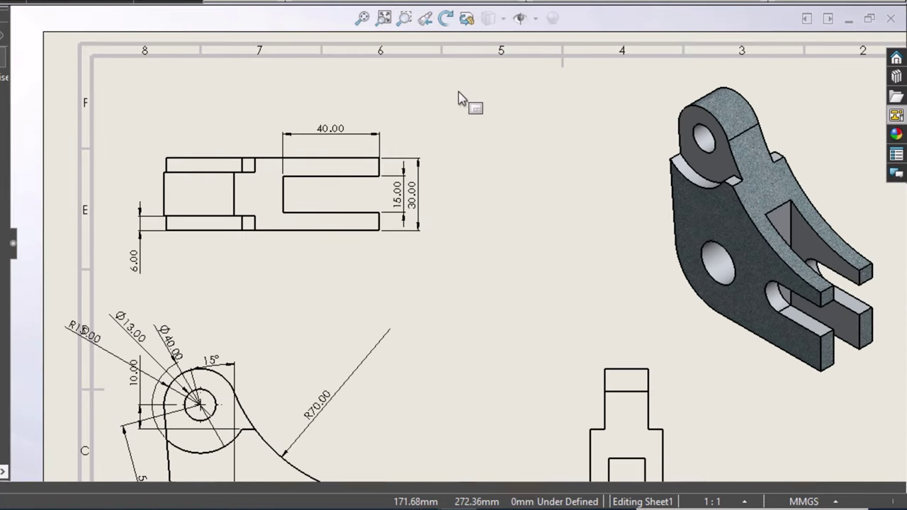
scroll(457, 159, "up", 1)
scroll(425, 480, "down", 2)
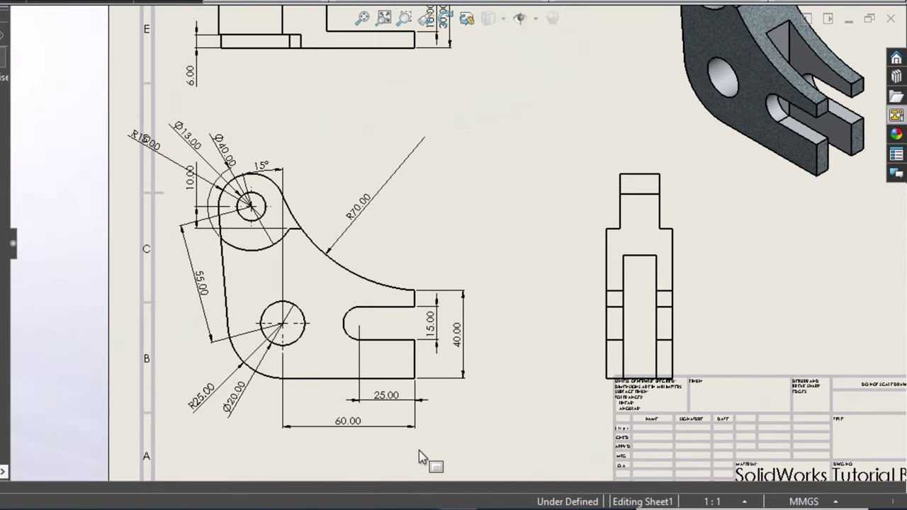
Step: Fit the sheet and move the 60 dimension further below the part
key("ctrl+a")
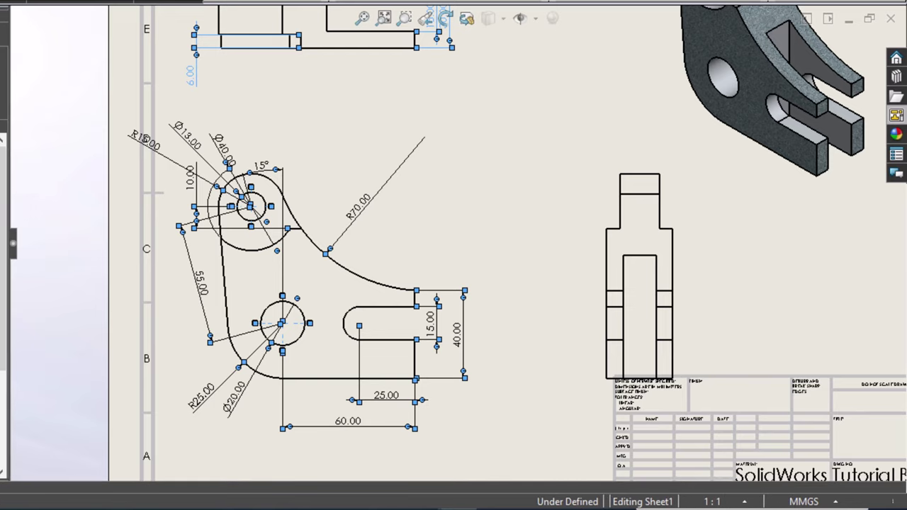
key("Escape")
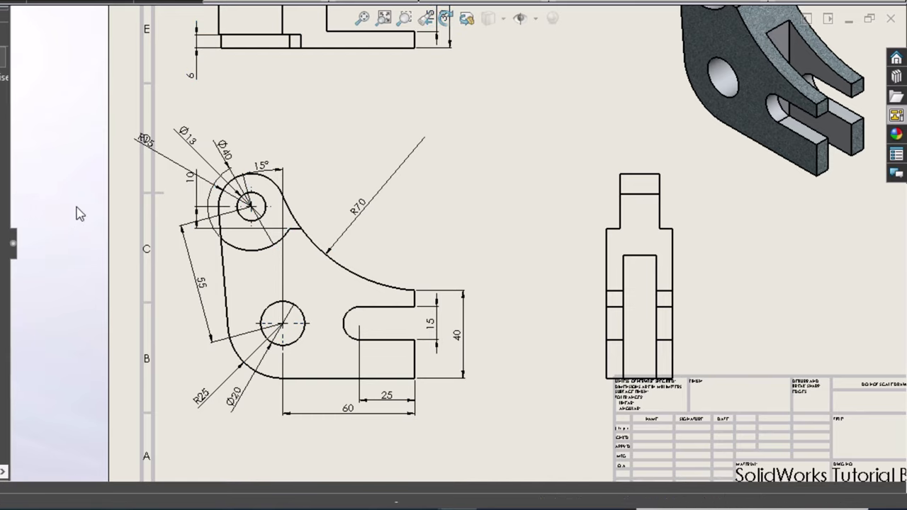
key("f")
scroll(496, 407, "up", 1)
scroll(446, 375, "up", 1)
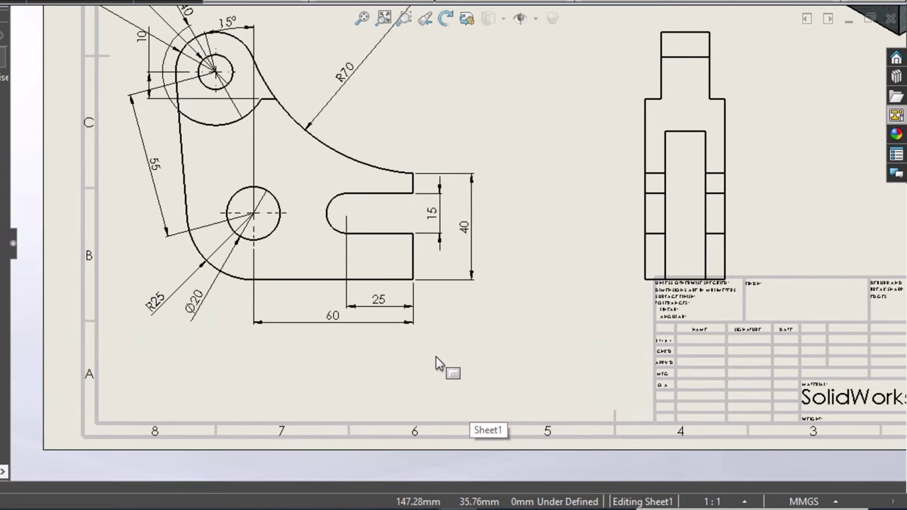
left_click_drag(333, 324, 332, 351)
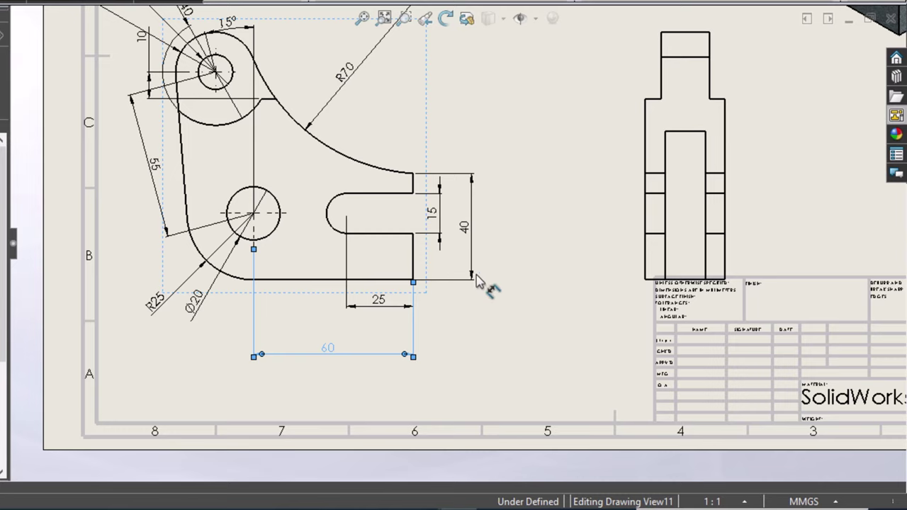
key("Escape")
Step: Draw a dash-dot centerline joining the Ø20 hole to the slot's centre
scroll(425, 275, "down", 1)
scroll(439, 279, "up", 2)
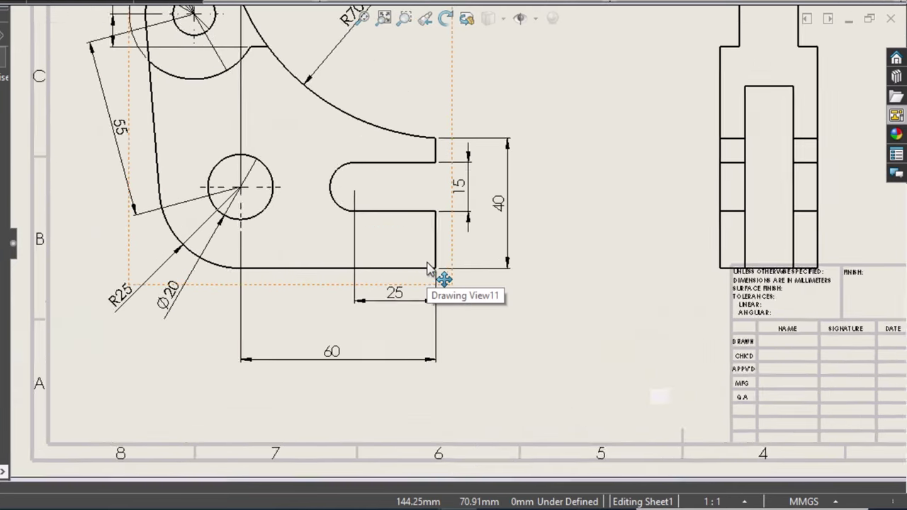
scroll(439, 279, "up", 1)
key("l")
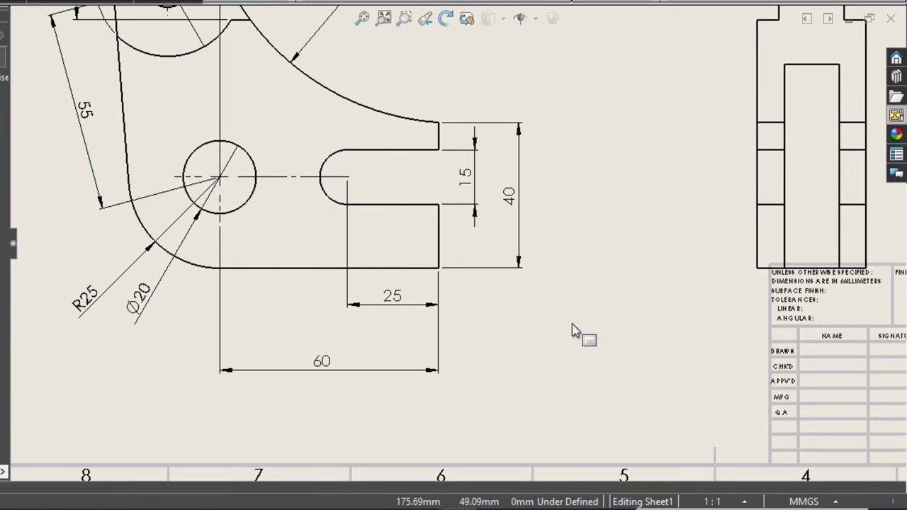
left_click(366, 183)
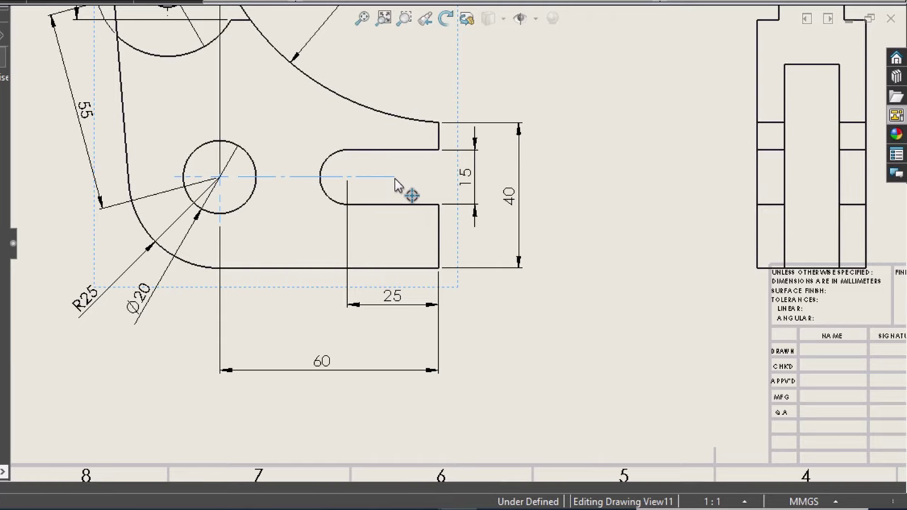
key("Escape")
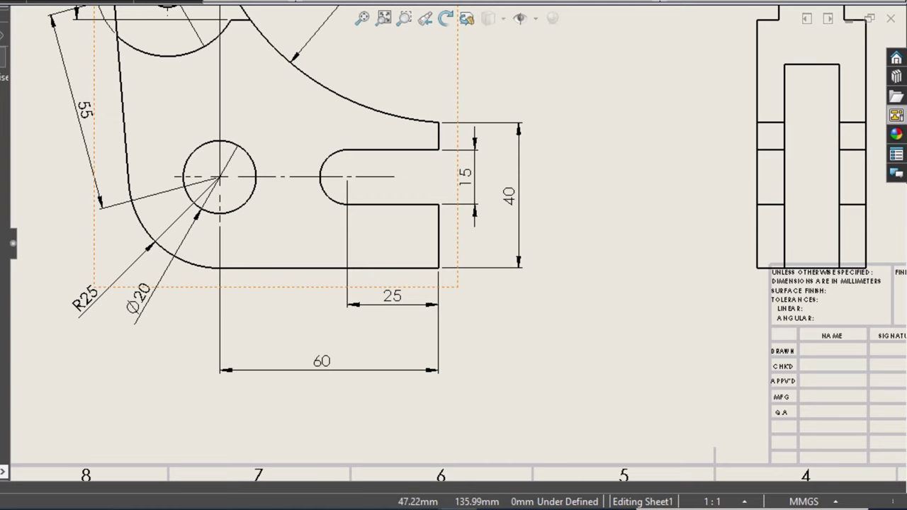
Step: Add a centre mark on the slot arc and extend its line down to the 25 dimension
left_click(343, 170)
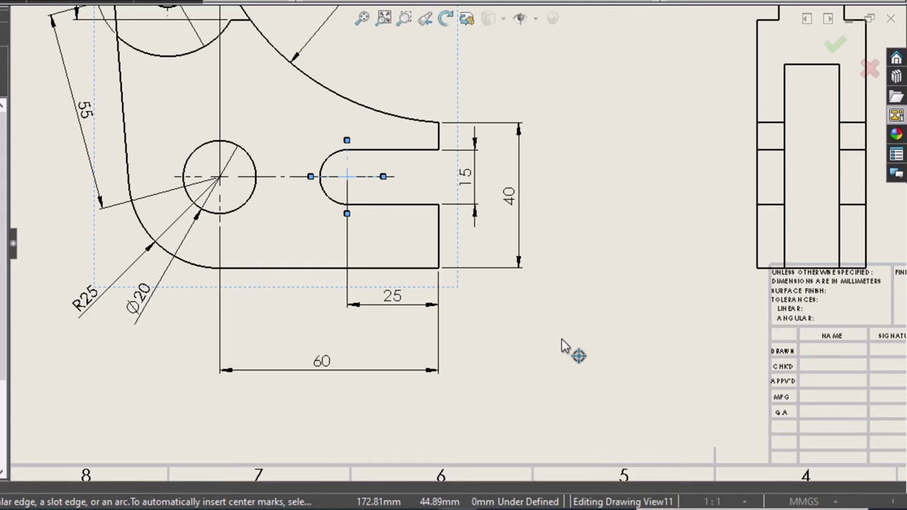
key("Escape")
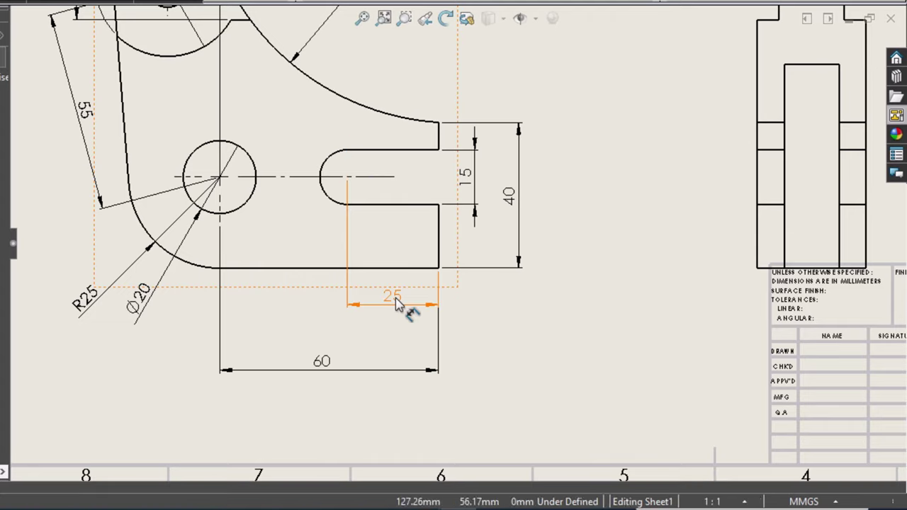
left_click(397, 303)
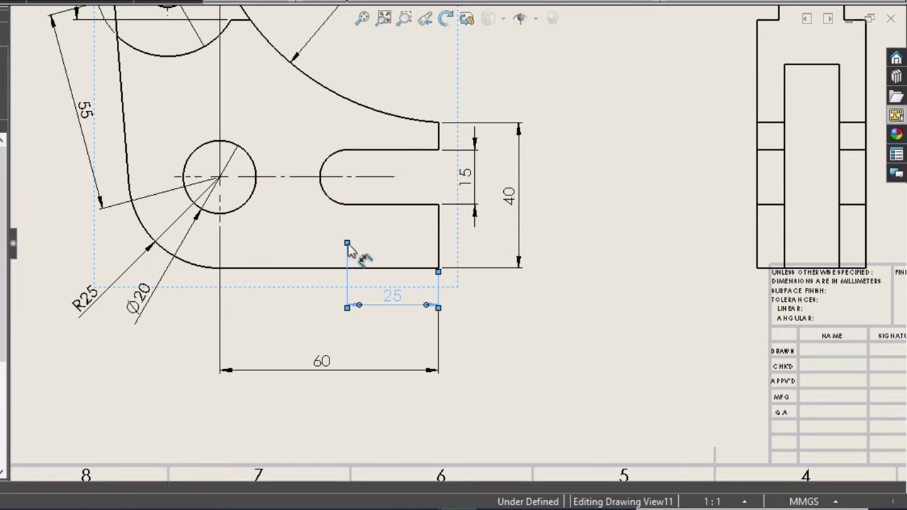
left_click(647, 314)
left_click(375, 177)
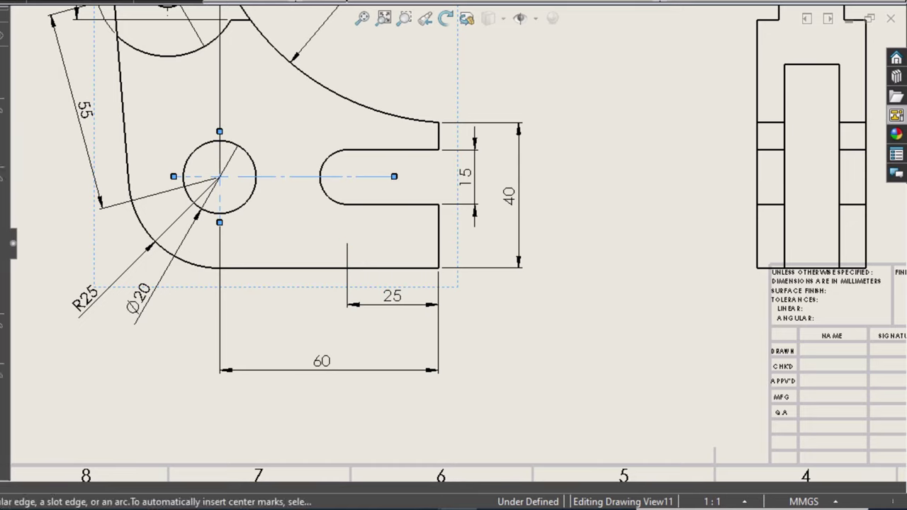
key("Escape")
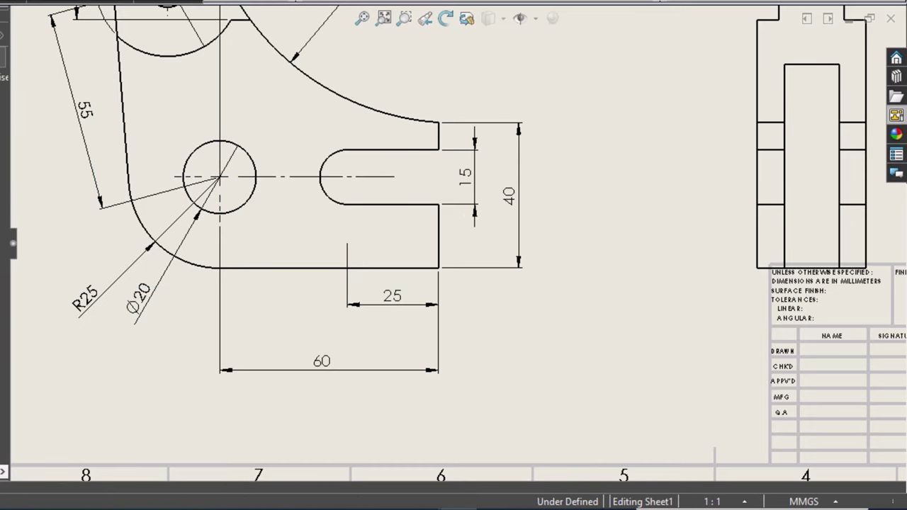
left_click(400, 3)
left_click(326, 167)
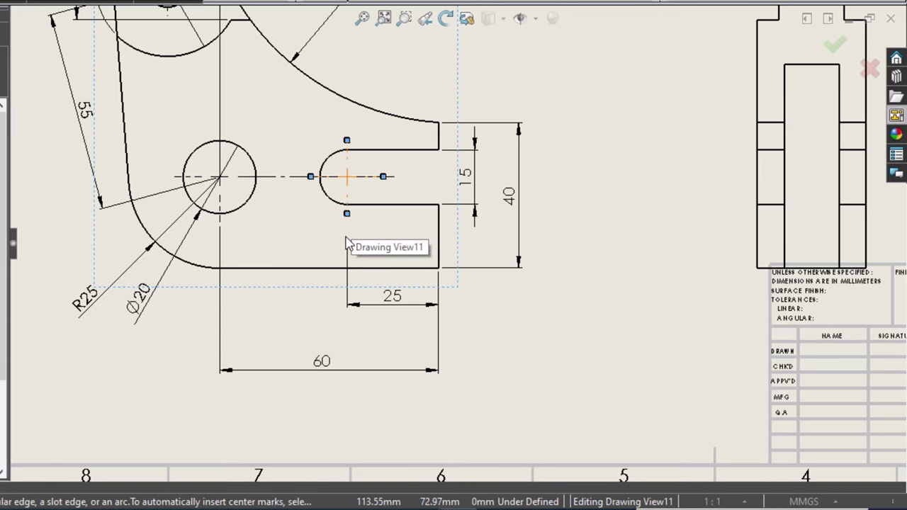
left_click(834, 45)
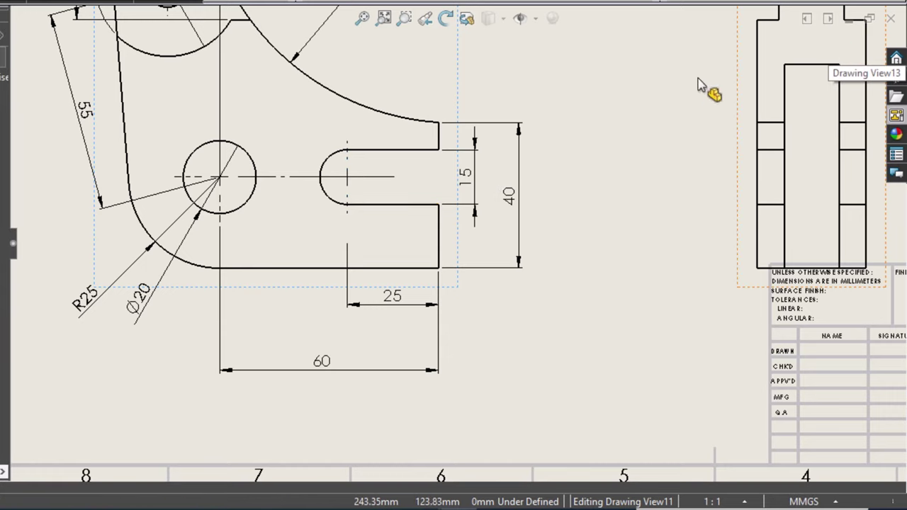
left_click(347, 221)
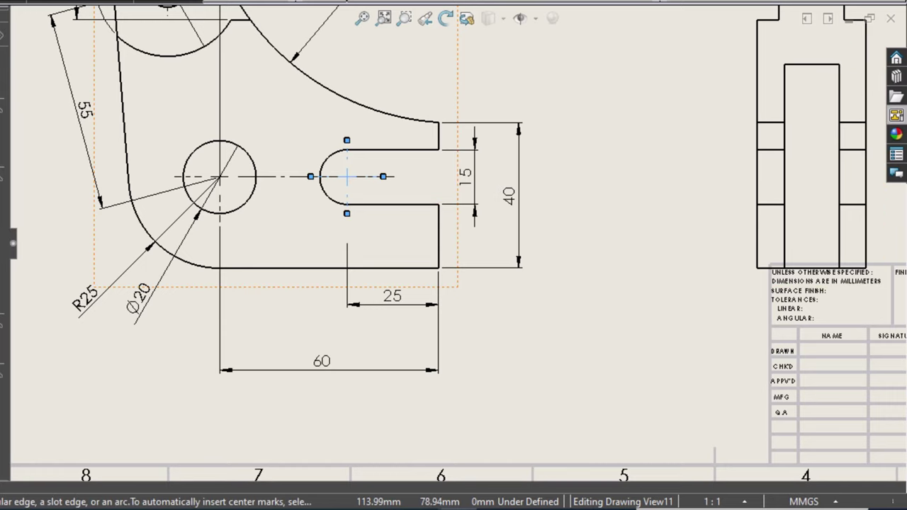
left_click_drag(346, 214, 347, 244)
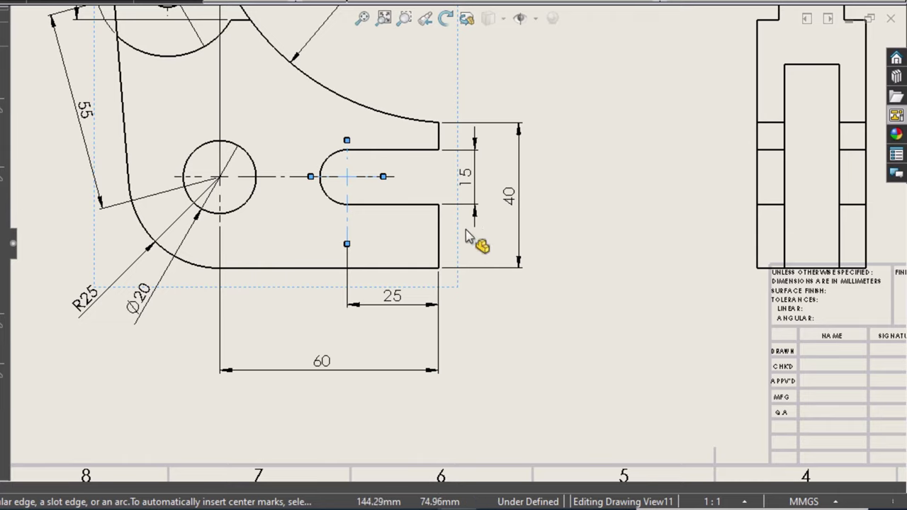
left_click(609, 272)
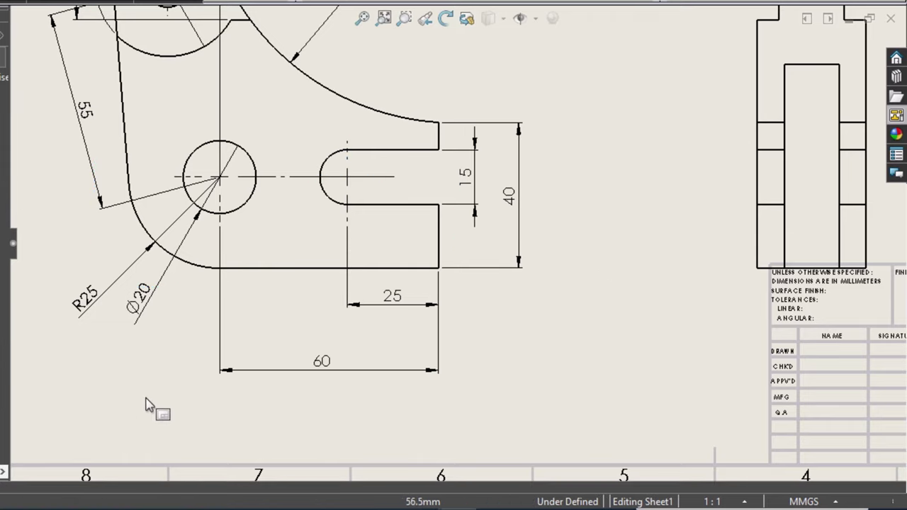
Step: Reposition the 10 dimension text between its arrows
scroll(196, 406, "up", 2)
scroll(196, 404, "up", 2)
scroll(461, 105, "up", 2)
scroll(453, 100, "down", 5)
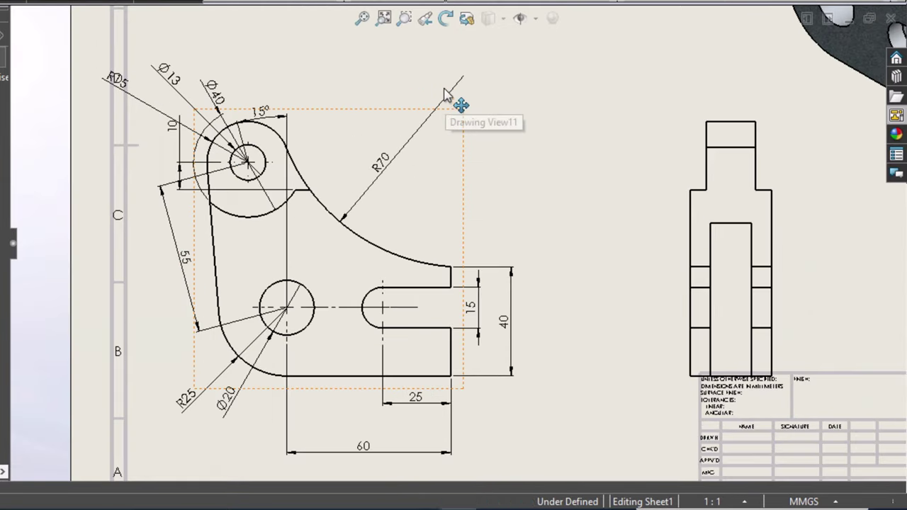
scroll(319, 80, "down", 1)
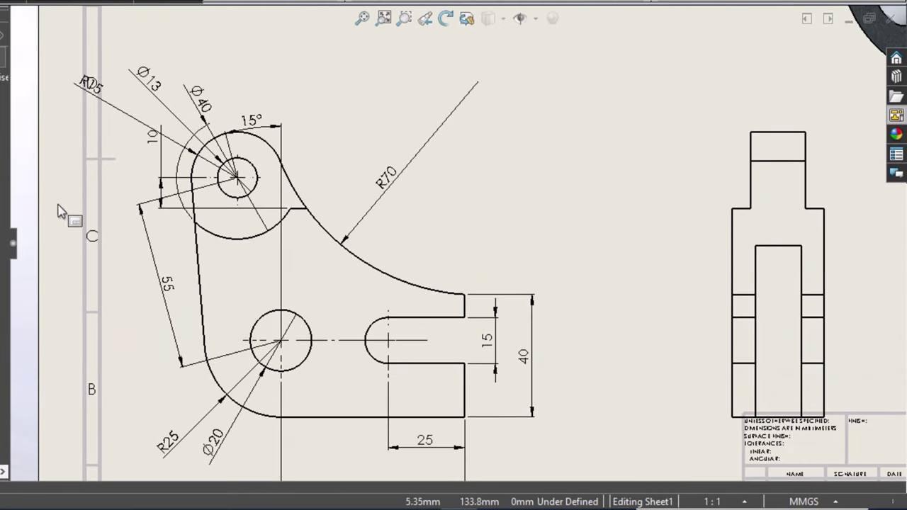
mouse_move(322, 194)
left_mouse_down()
mouse_move(347, 188)
mouse_move(333, 187)
left_mouse_up()
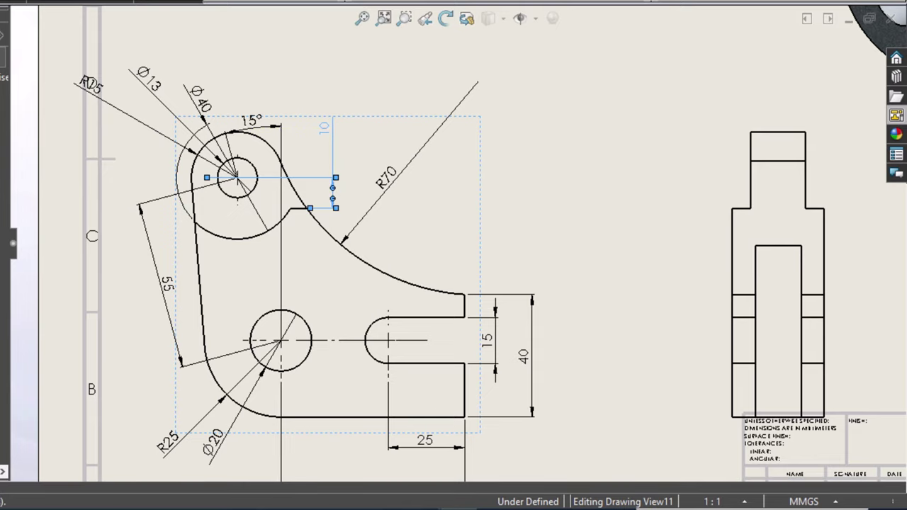
mouse_move(324, 128)
left_mouse_down()
mouse_move(320, 199)
mouse_move(330, 197)
left_mouse_up()
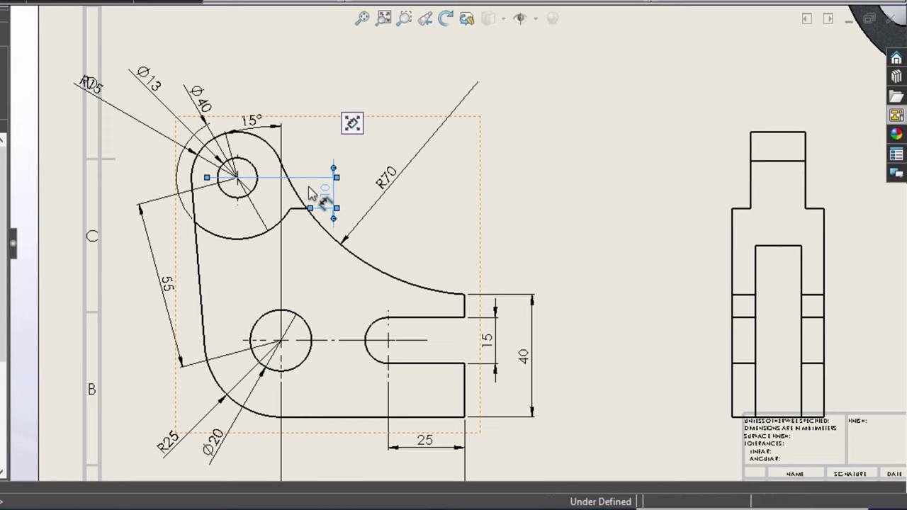
Step: Shorten the 10 dimension's extension line and stretch the upper hole's centre mark to it
scroll(304, 206, "down", 2)
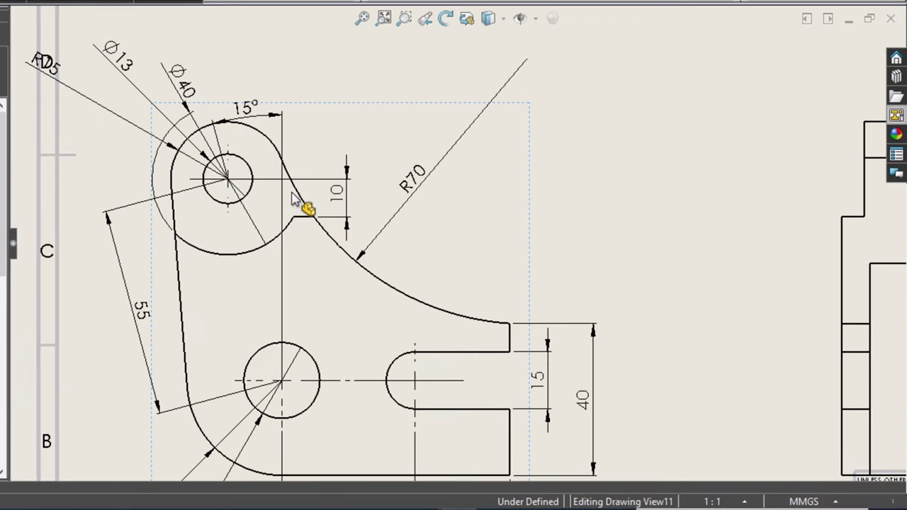
scroll(300, 208, "down", 2)
left_click(249, 181)
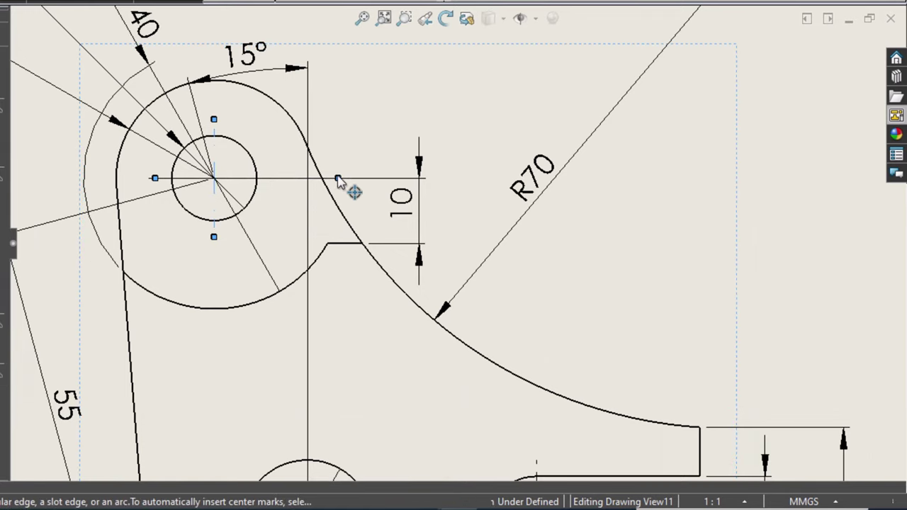
left_click(367, 182)
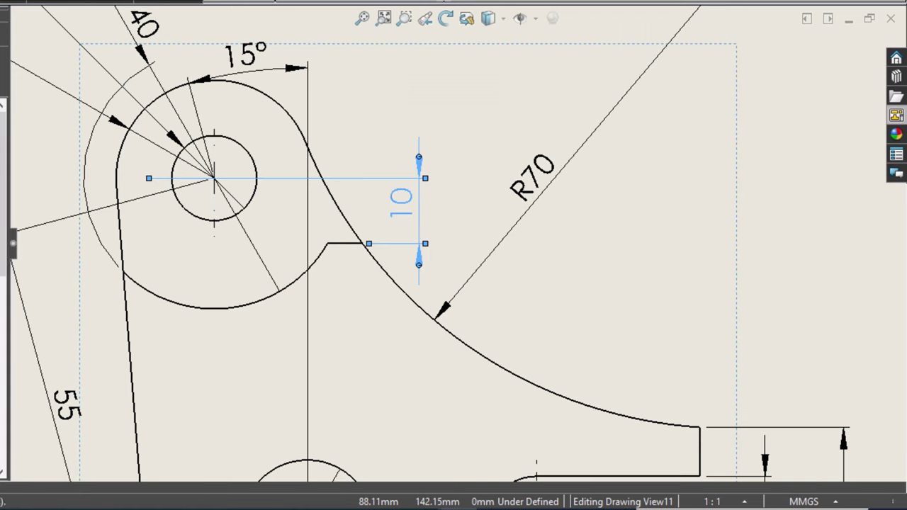
left_click(354, 180)
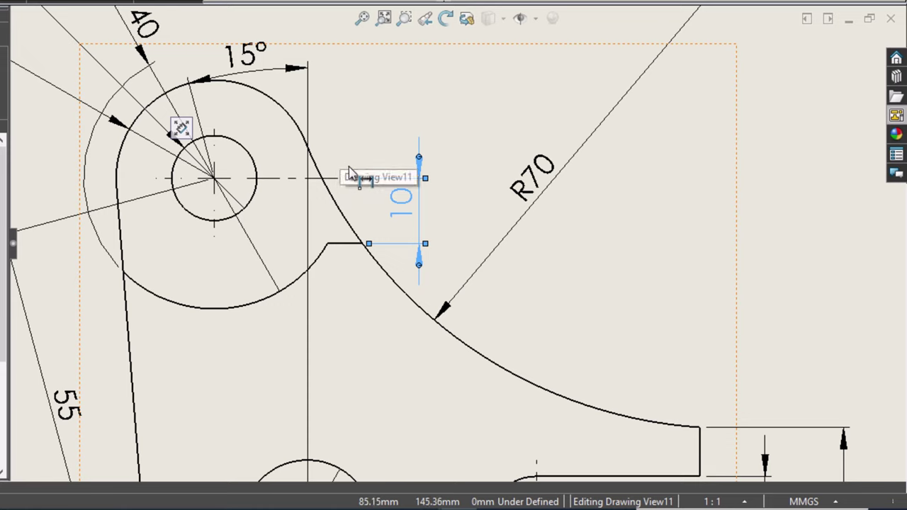
left_click(338, 178)
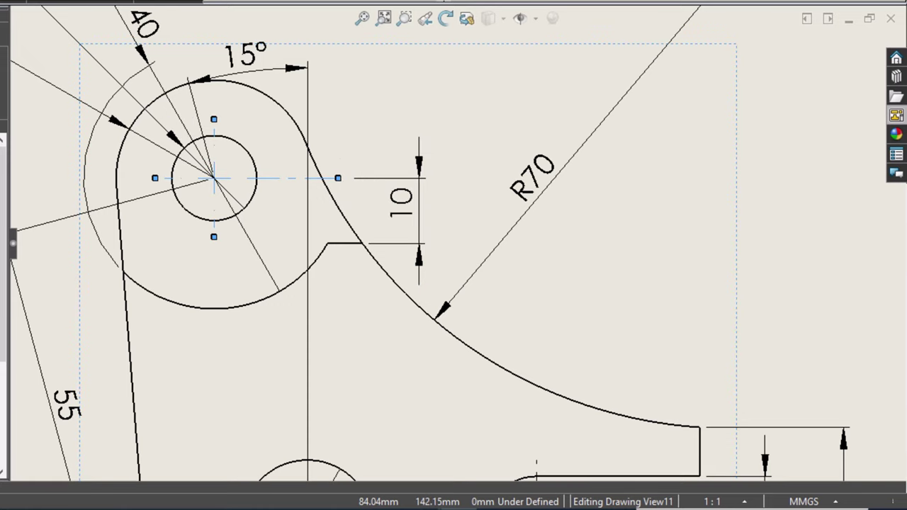
left_click_drag(339, 179, 357, 178)
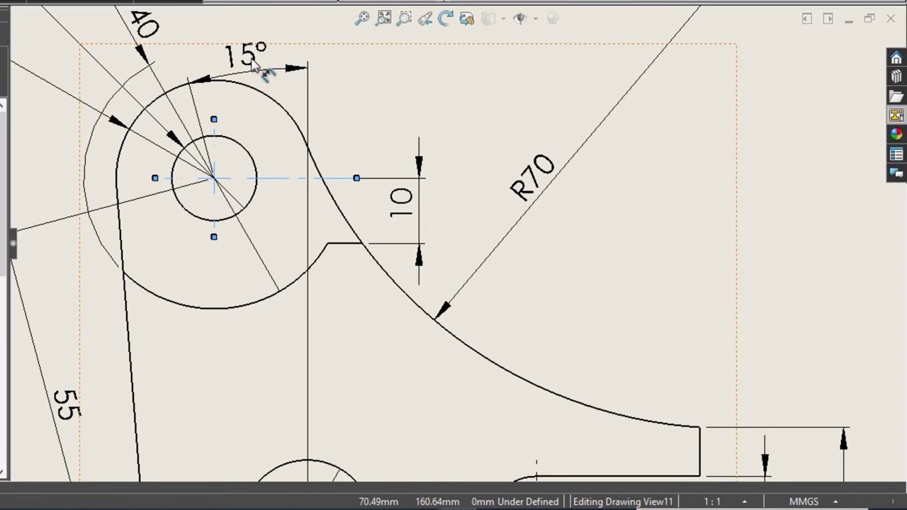
Step: Move the 15° angle dimension lower, just above the lower hole
left_click_drag(287, 71, 289, 354)
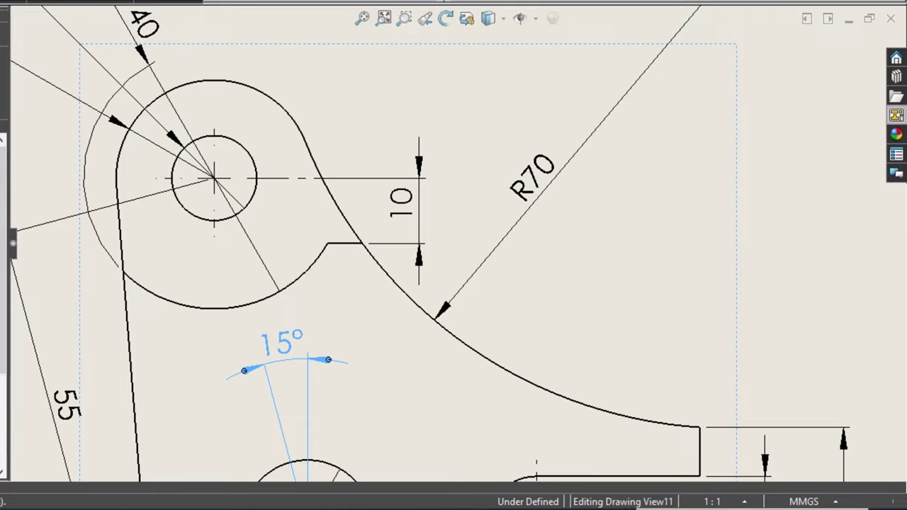
scroll(522, 119, "up", 1)
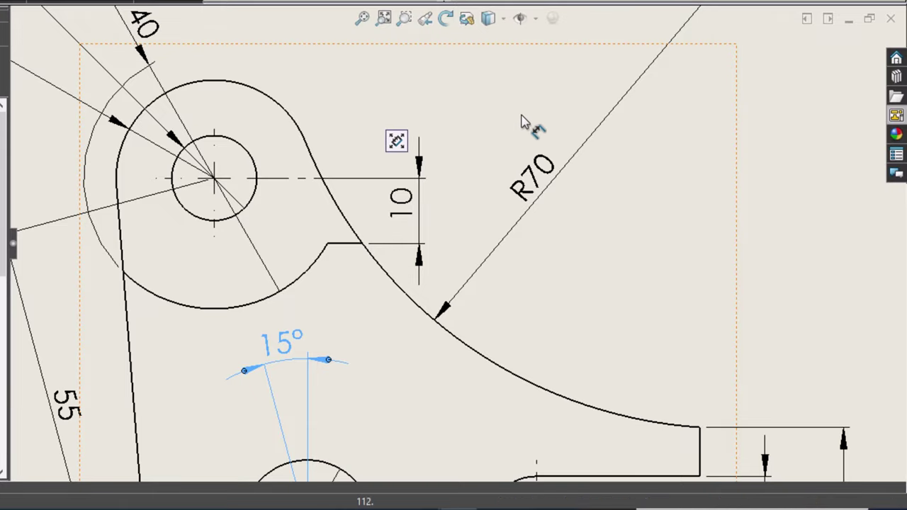
scroll(522, 120, "down", 3)
scroll(581, 148, "up", 5)
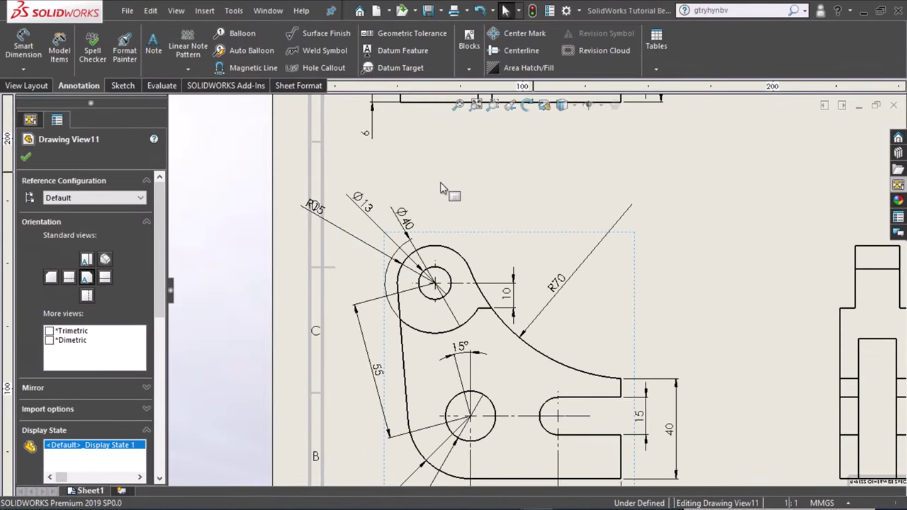
Step: Display the Ø40 dimension as R20 and place it on the inner fillet arc
left_click_drag(401, 217, 442, 357)
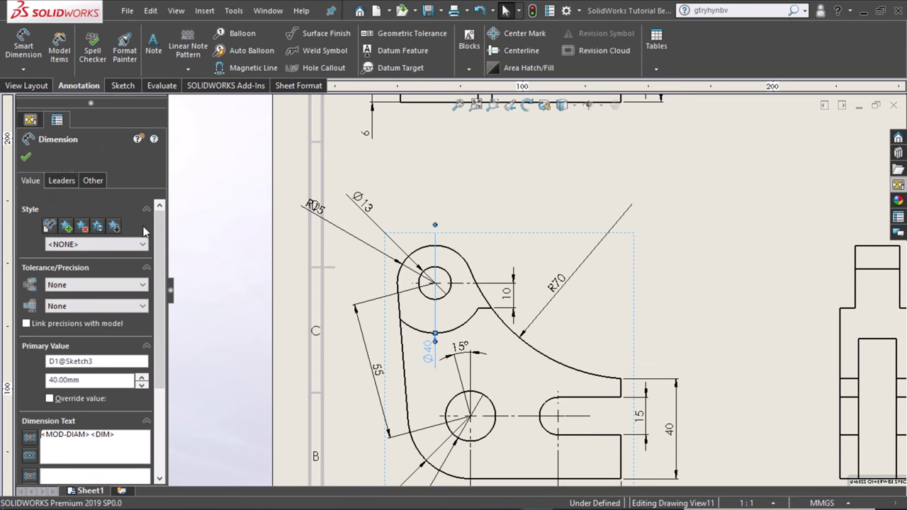
left_click(66, 183)
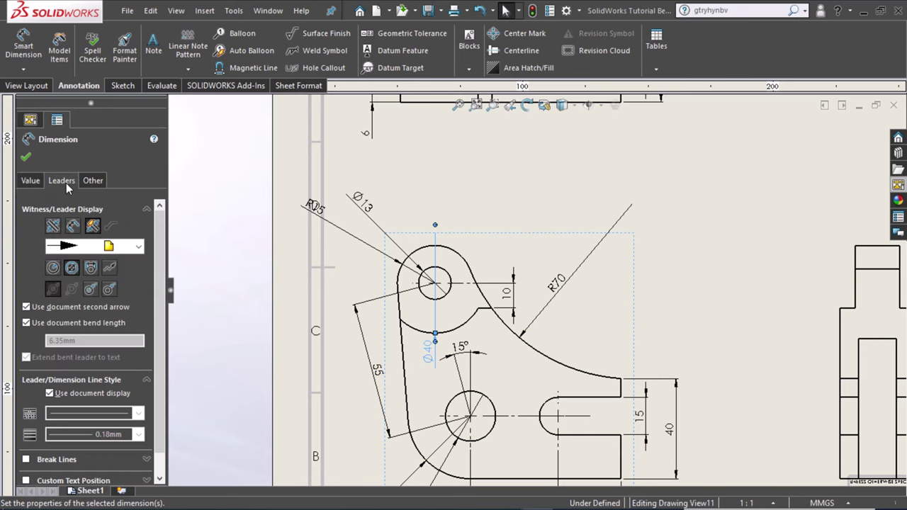
left_click(53, 268)
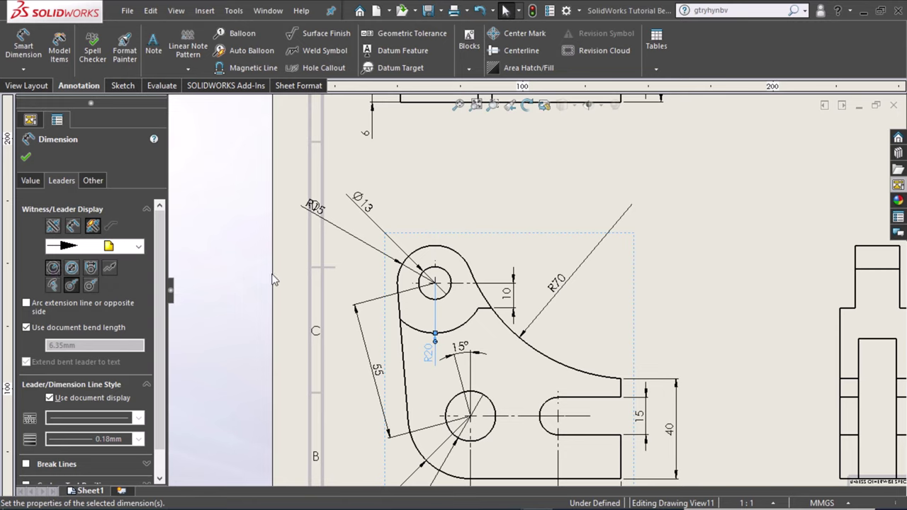
left_click(93, 284)
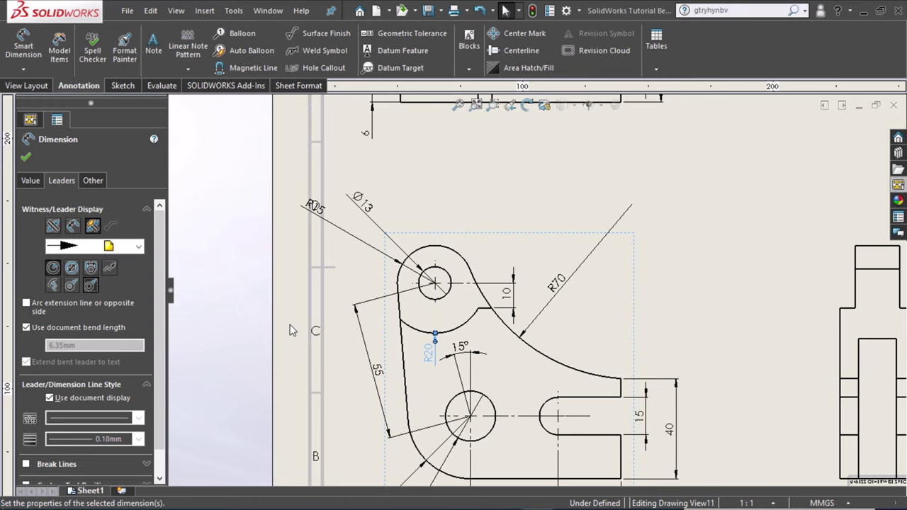
left_click_drag(428, 363, 421, 331)
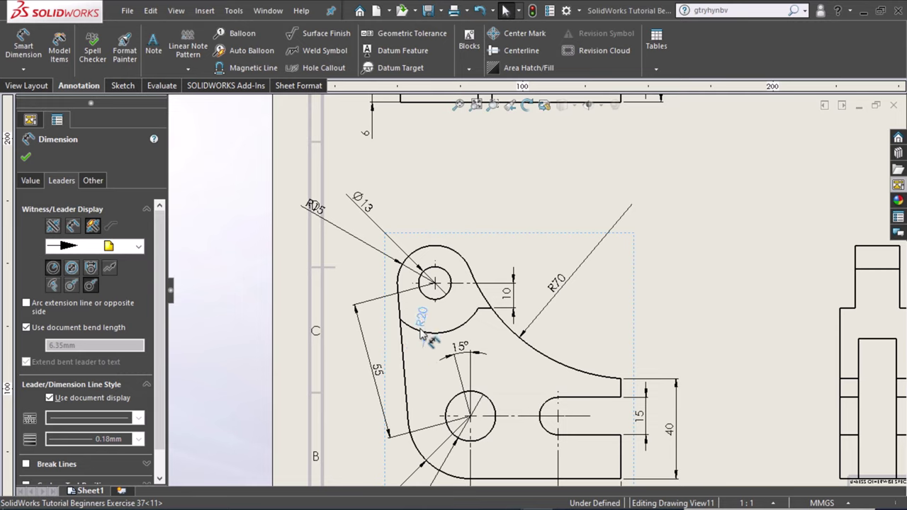
left_click_drag(420, 329, 475, 337)
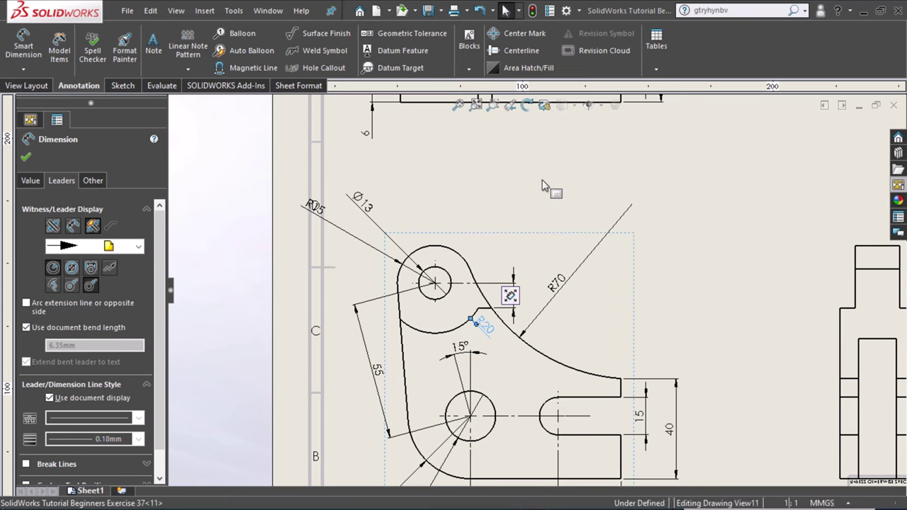
Step: Move the Ø13 label beside the upper hole
key("Escape")
left_click_drag(379, 220, 405, 235)
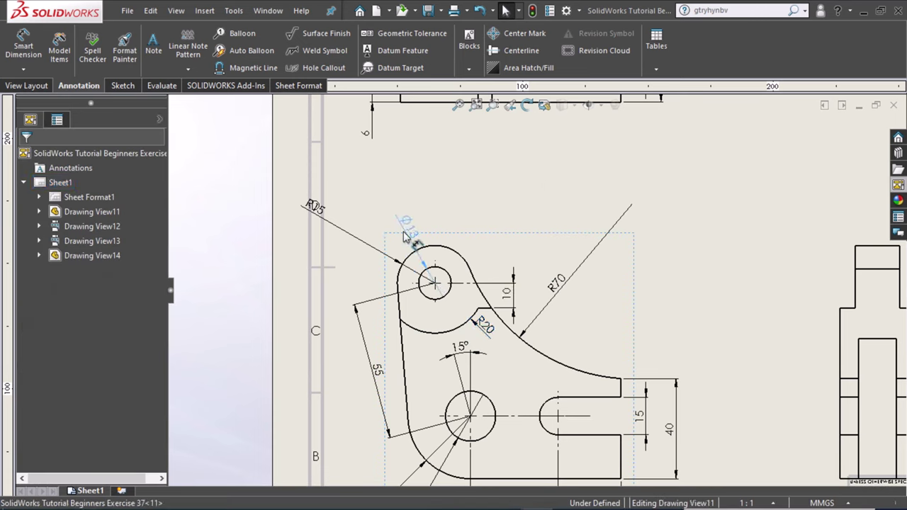
mouse_move(406, 235)
left_mouse_down()
mouse_move(494, 237)
mouse_move(484, 256)
left_mouse_up()
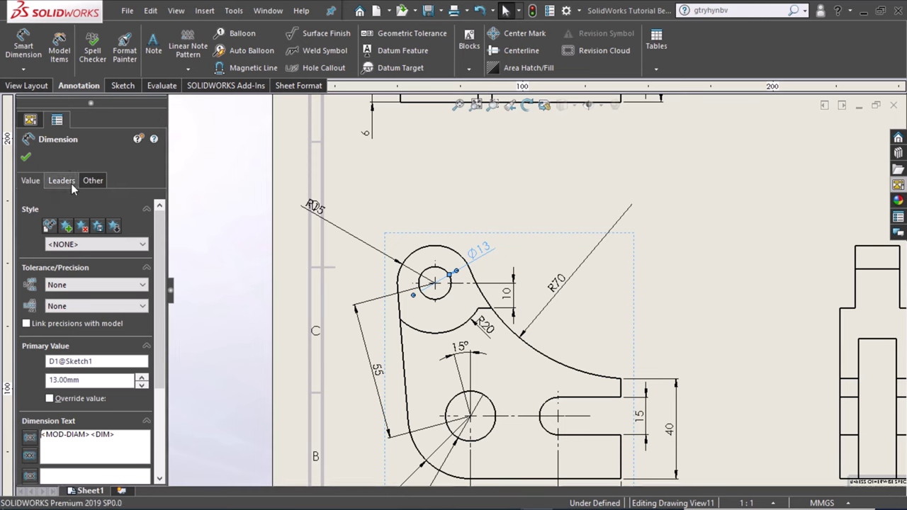
Step: Try showing the Ø13 hole as a radius, then revert it to diameter
left_click(62, 181)
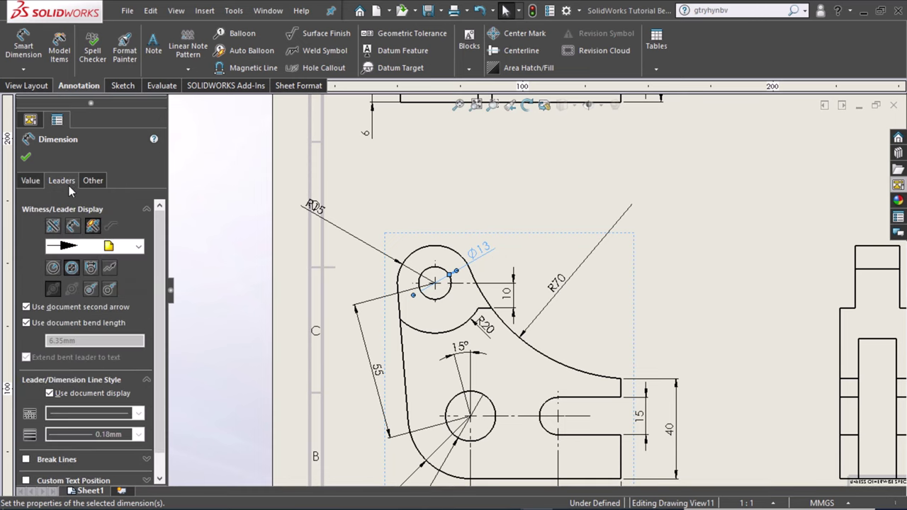
left_click(58, 270)
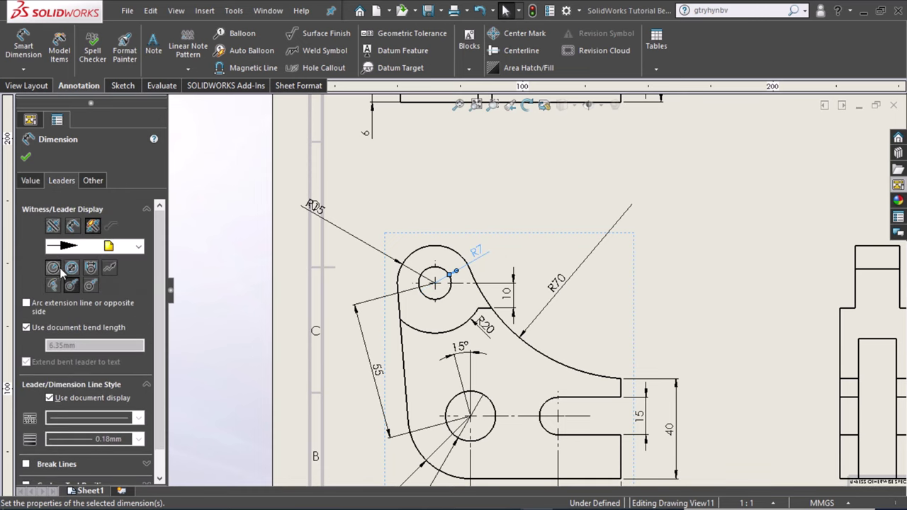
left_click(71, 268)
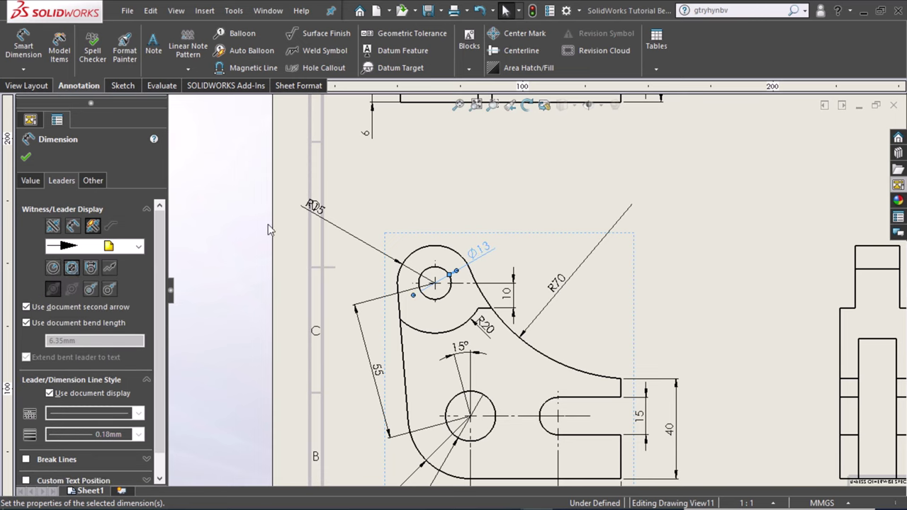
Step: Place the R15 label on the upper boss's outer arc with a changed leader style
left_click_drag(313, 205, 339, 228)
left_click_drag(367, 261, 372, 265)
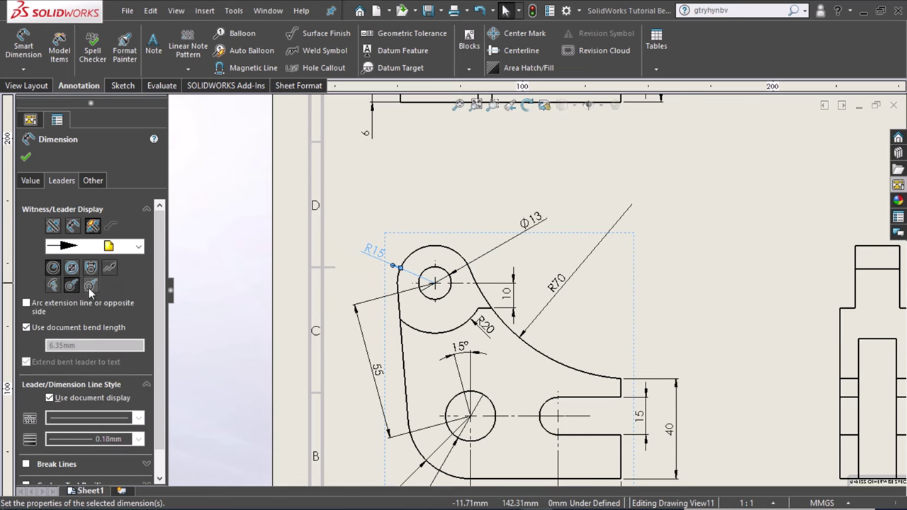
left_click(89, 286)
left_click(534, 222)
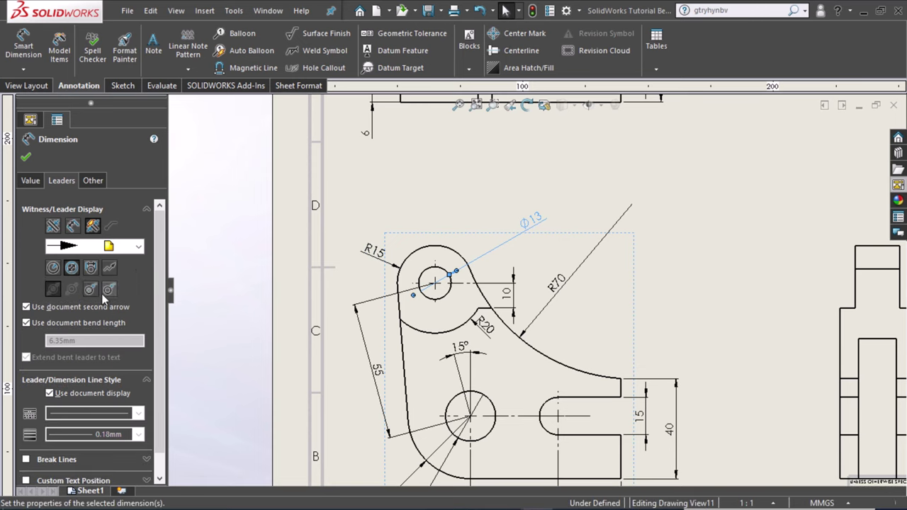
left_click(235, 287)
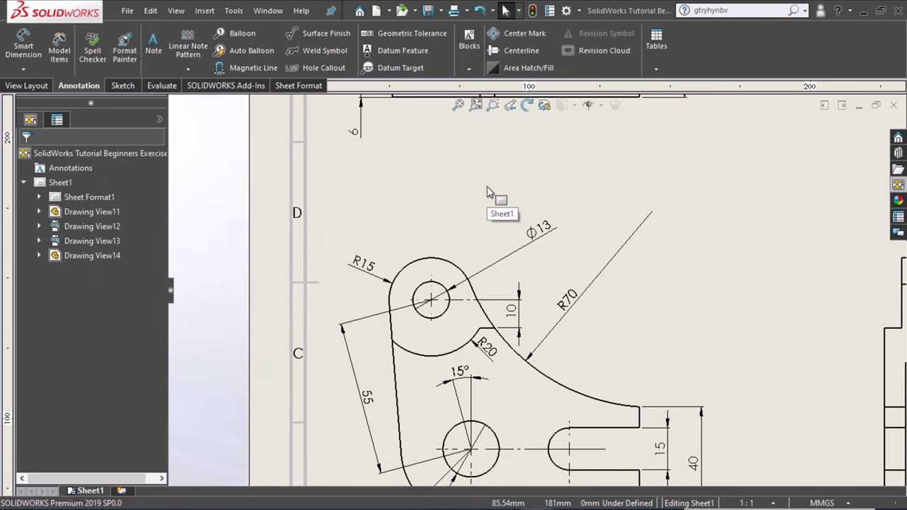
Step: Start and cancel a centerline, then cycle through layout and annotation tools to the sketch tools
scroll(489, 192, "up", 3)
scroll(570, 375, "down", 2)
scroll(574, 368, "down", 1)
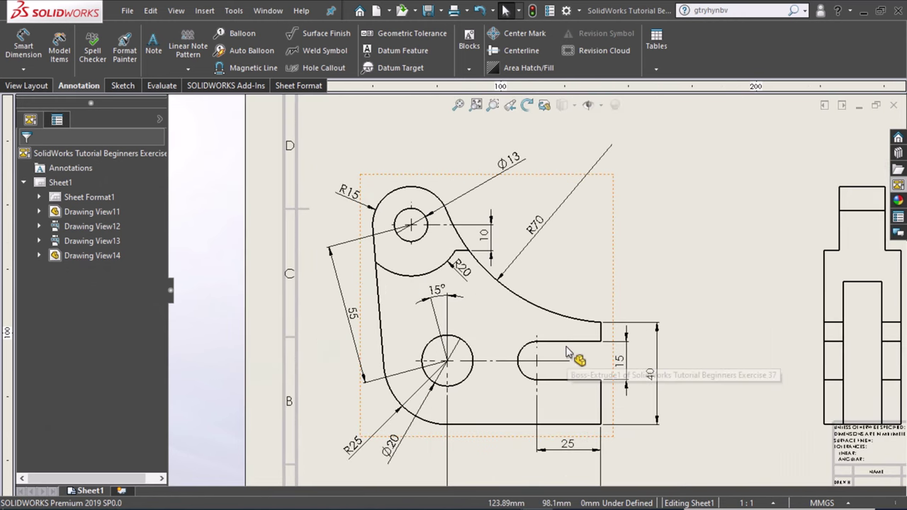
scroll(708, 228, "down", 1)
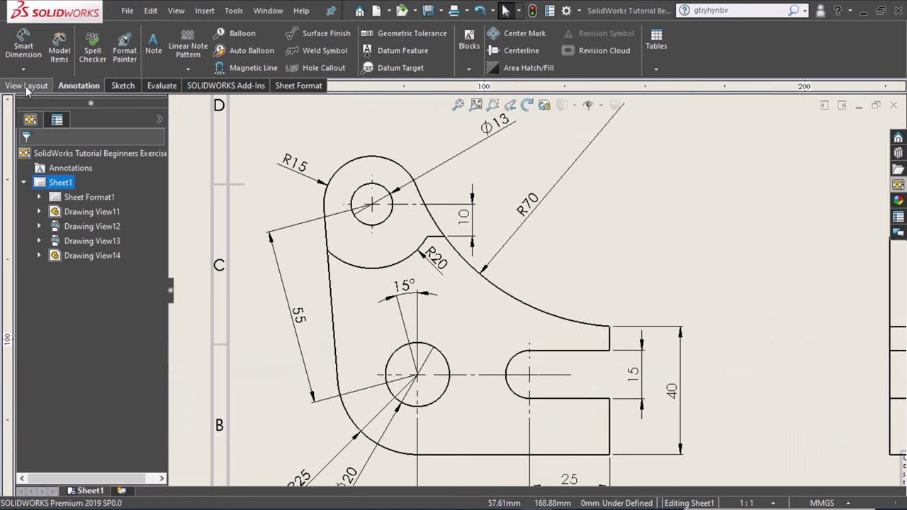
left_click(509, 52)
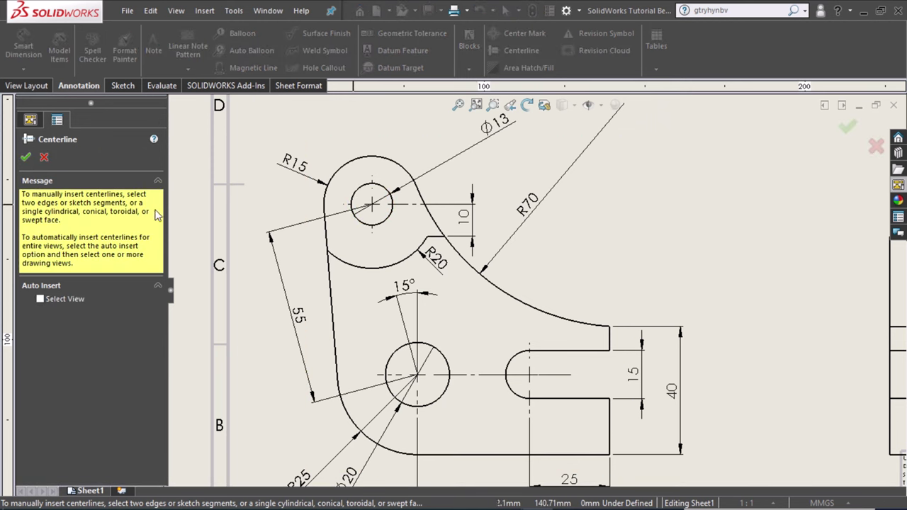
left_click(44, 157)
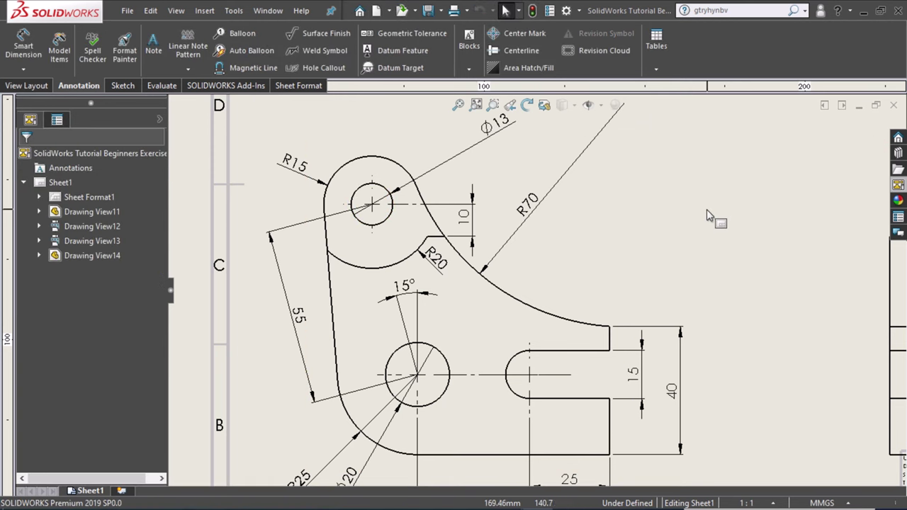
left_click(28, 86)
left_click(78, 90)
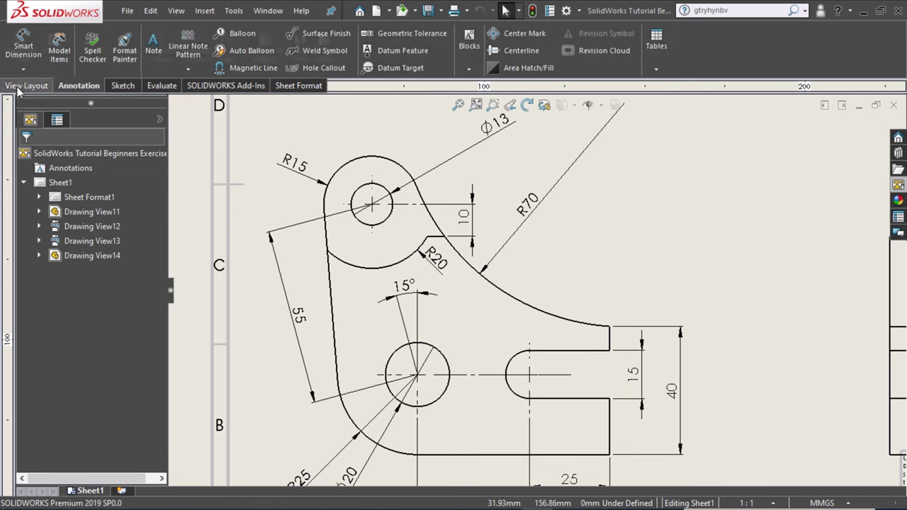
left_click(20, 85)
left_click(72, 87)
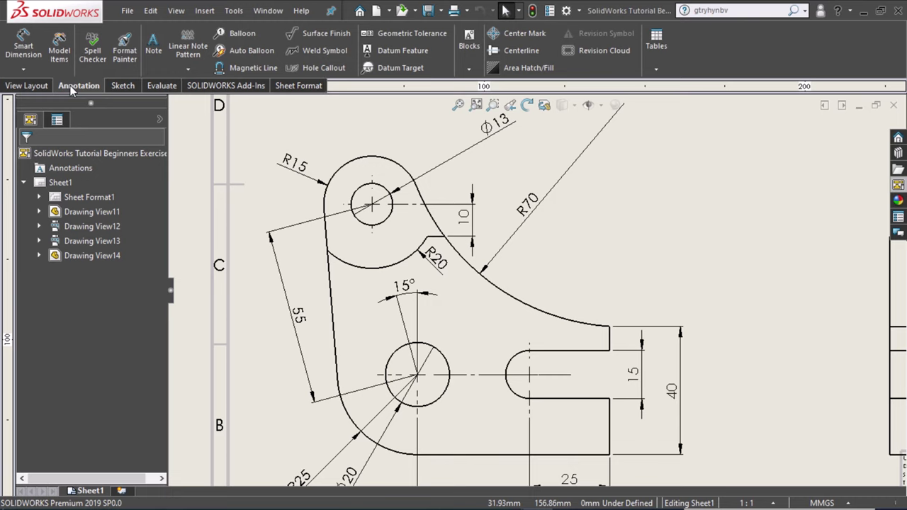
left_click(123, 86)
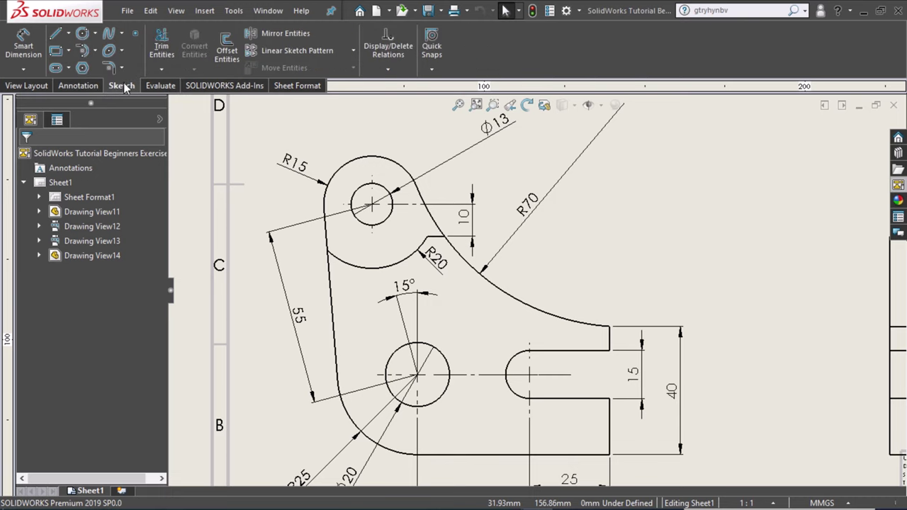
Step: Draw a line from the upper hole's centre to the lower hole's centre
left_click(370, 204)
left_click(418, 375)
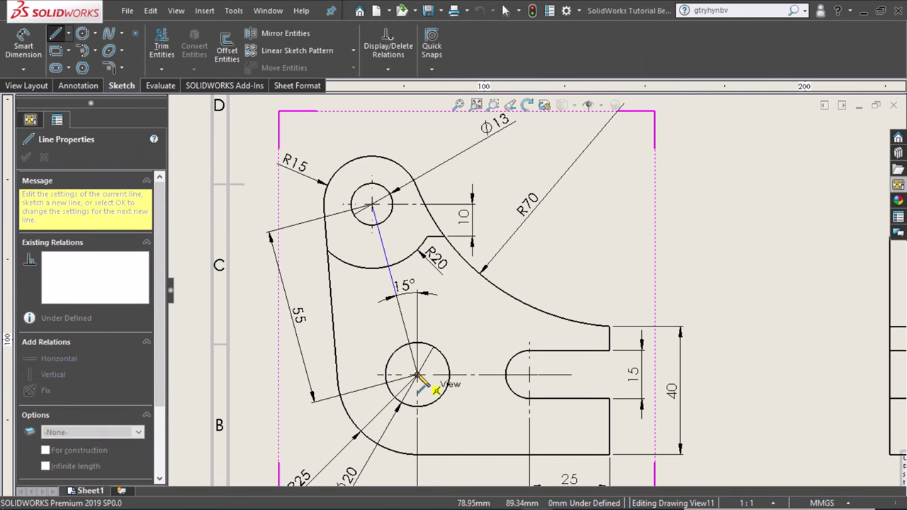
key("Escape")
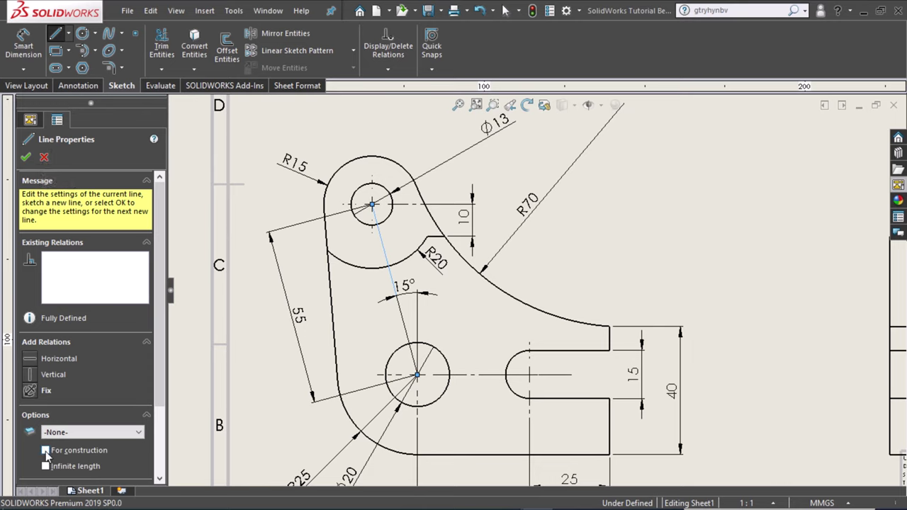
left_click(25, 157)
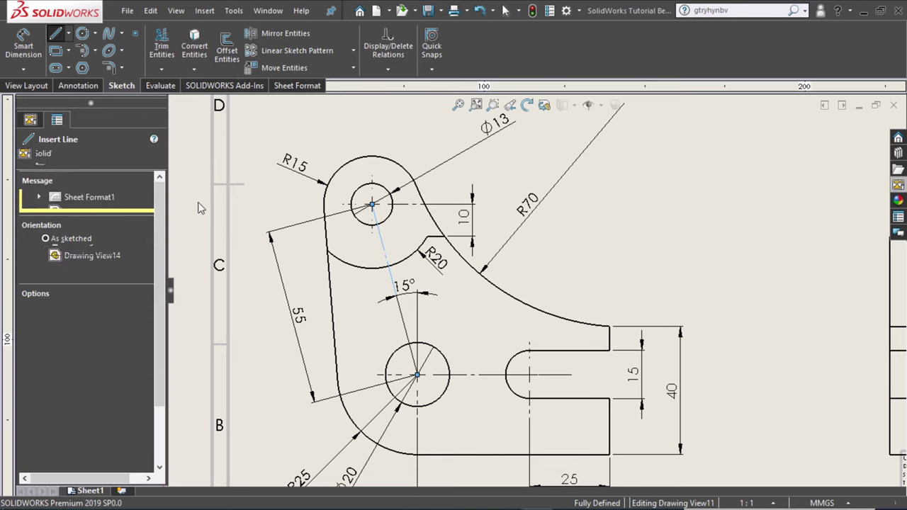
left_click(191, 204)
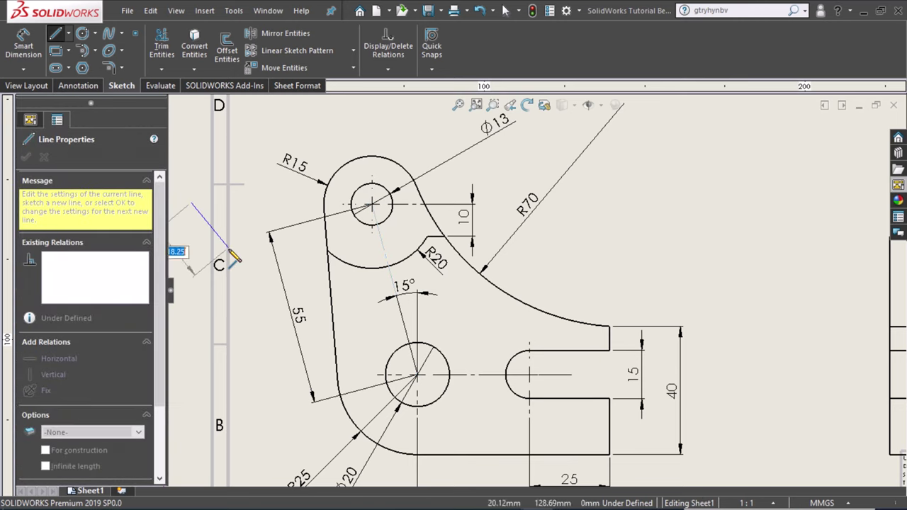
Step: End the Line tool and drag the Ø13 diameter label closer to the upper hole
key("Escape")
key("Escape")
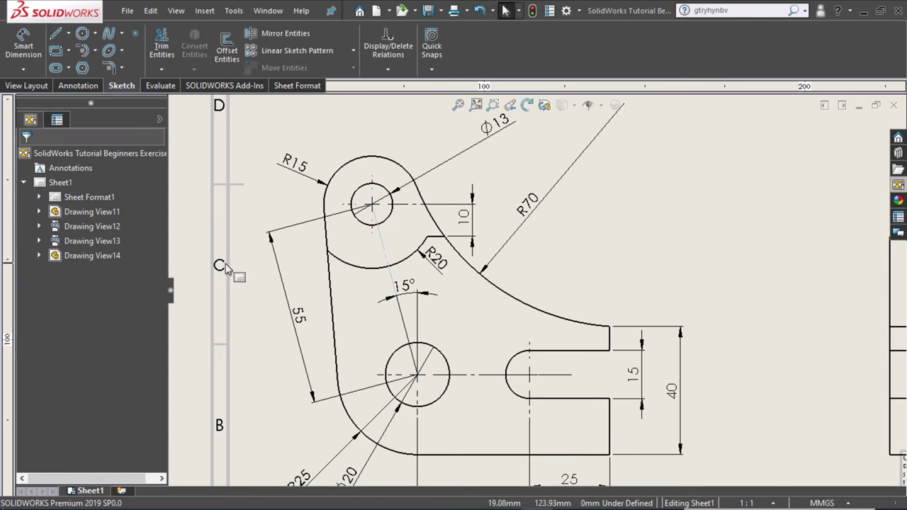
left_click(199, 263)
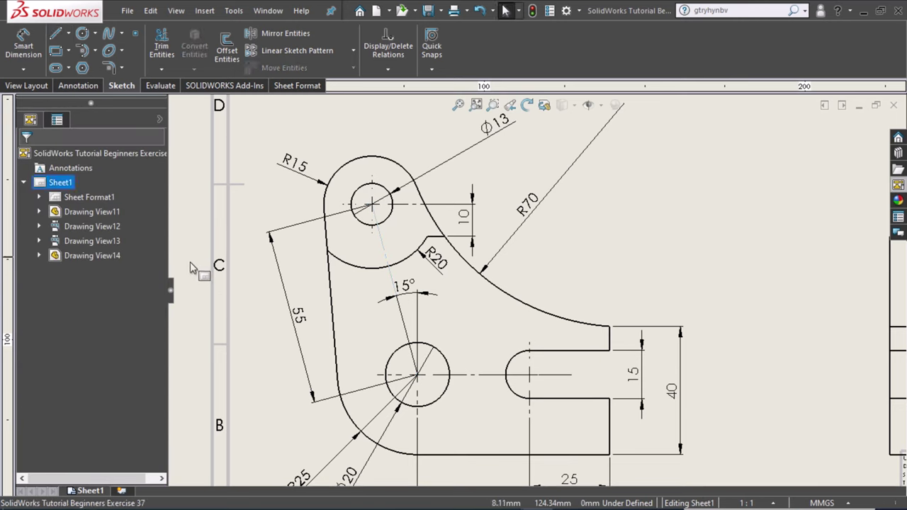
scroll(188, 269, "down", 3)
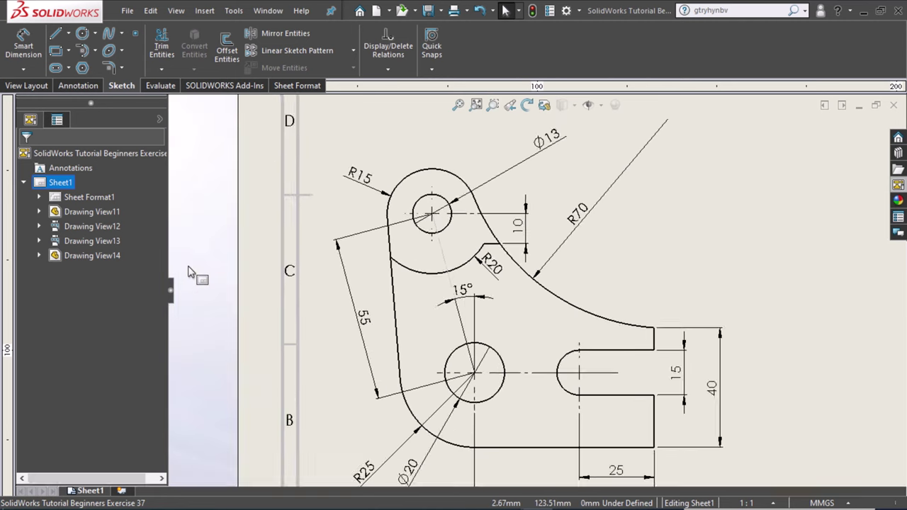
left_click_drag(554, 168, 505, 199)
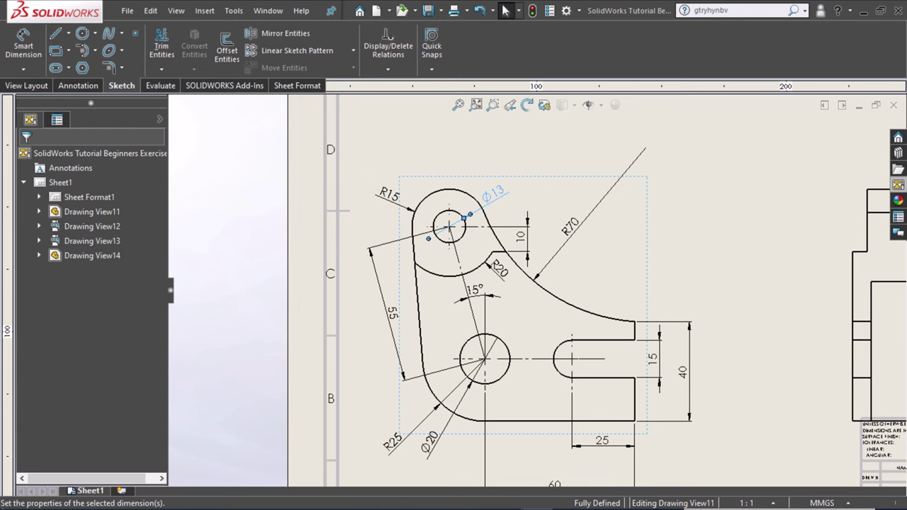
left_click(241, 263)
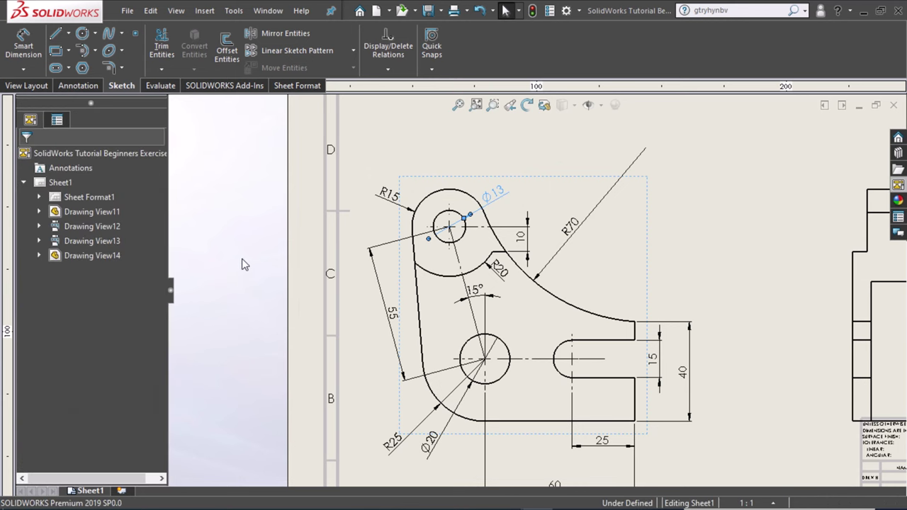
Step: Fit the whole sheet in view and check the narrow side view, Drawing View13
key("z")
key("f")
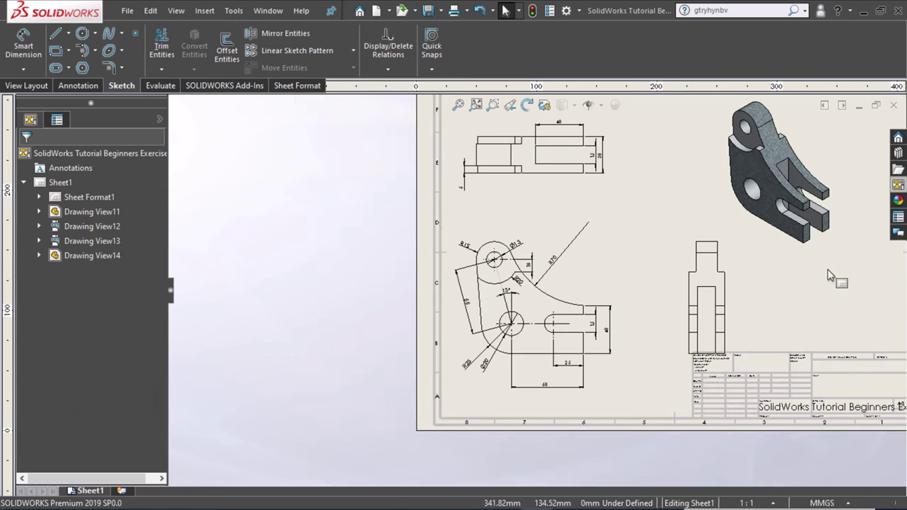
scroll(644, 328, "up", 1)
scroll(644, 328, "up", 1)
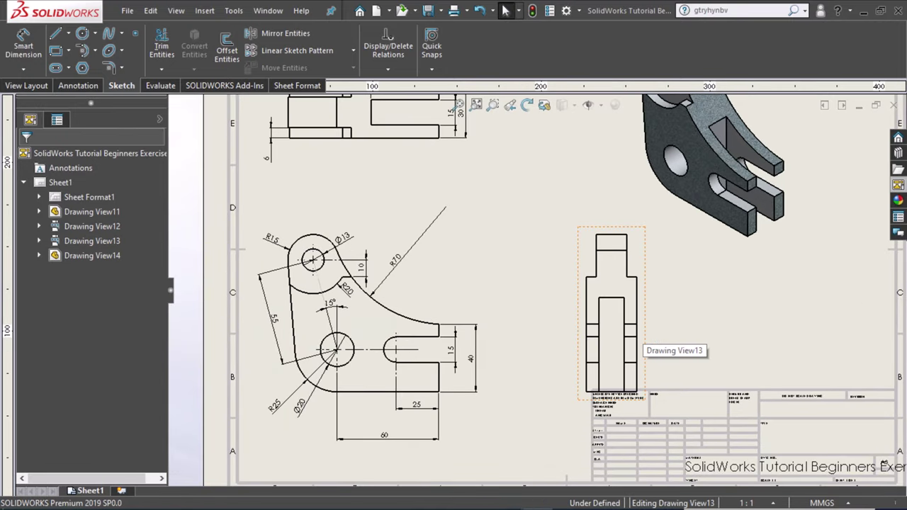
left_click(645, 330)
key("Escape")
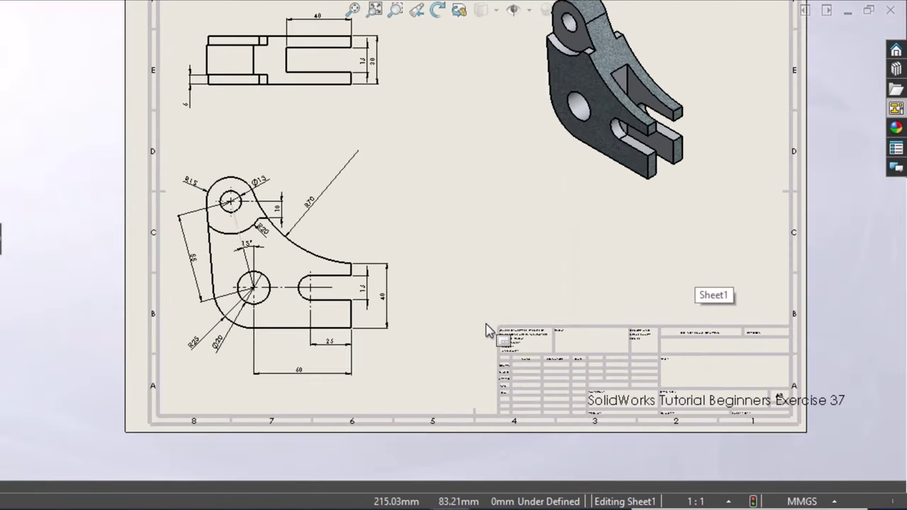
scroll(486, 329, "down", 2)
scroll(520, 177, "up", 1)
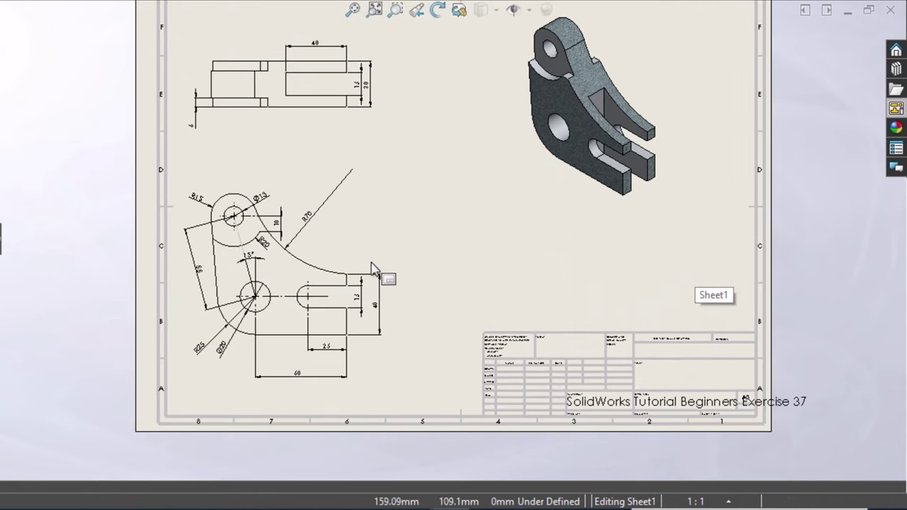
Step: Nudge the front and top views right and move the isometric view down-left
left_click_drag(360, 254, 376, 255)
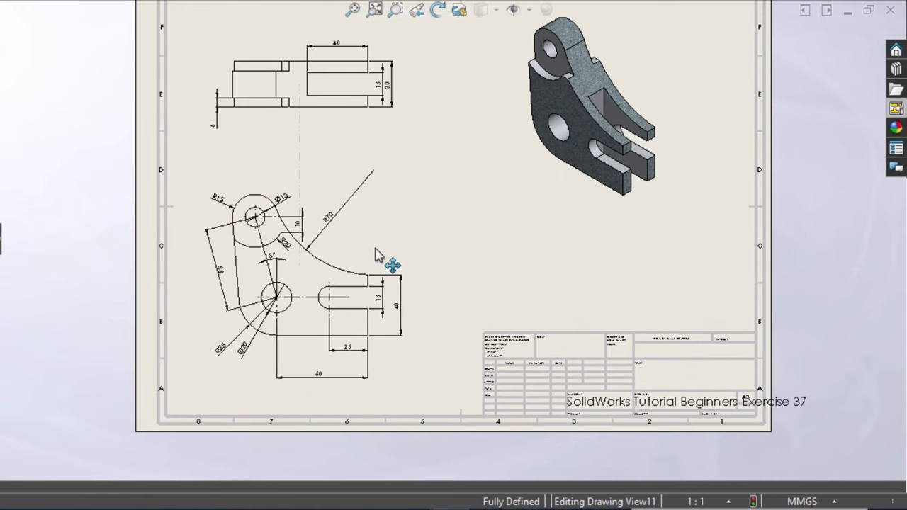
left_click(377, 255)
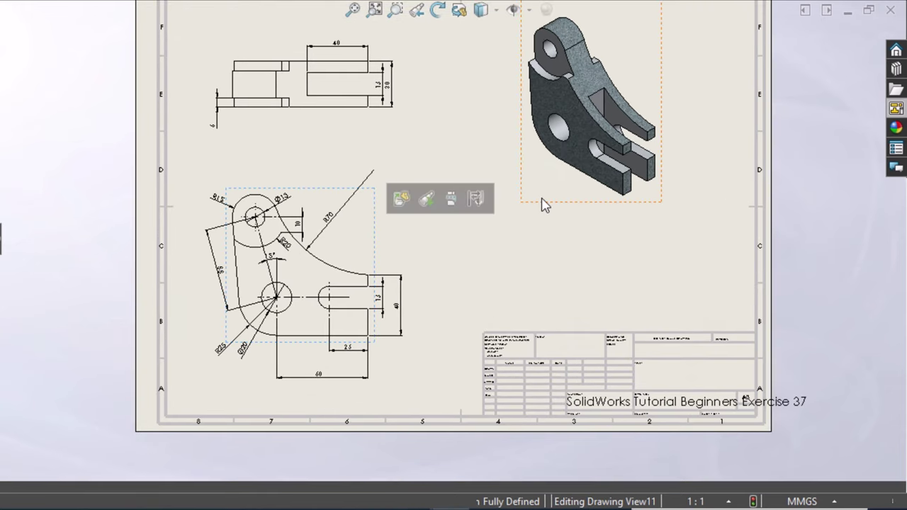
mouse_move(552, 218)
left_mouse_down()
mouse_move(528, 260)
mouse_move(539, 274)
left_mouse_up()
left_click(806, 292)
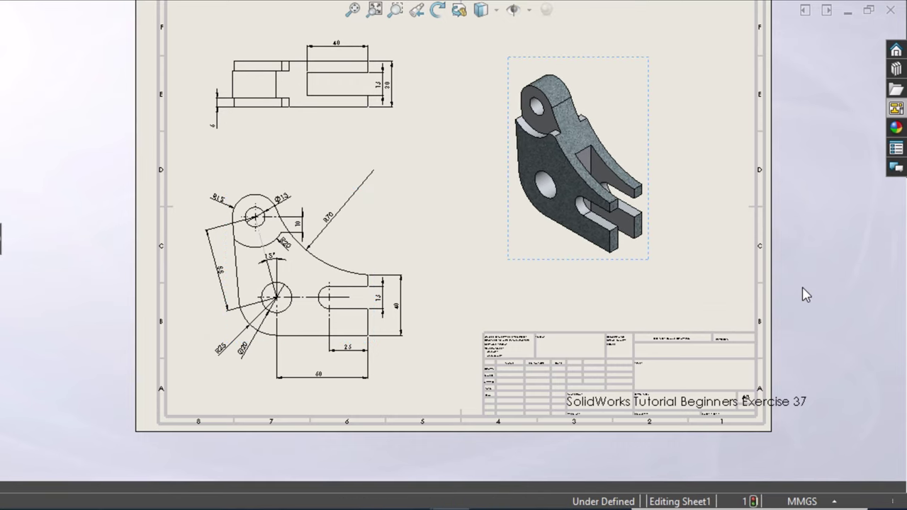
Step: Fit the sheet and switch into Edit Sheet Format mode
key("f")
scroll(680, 390, "down", 3)
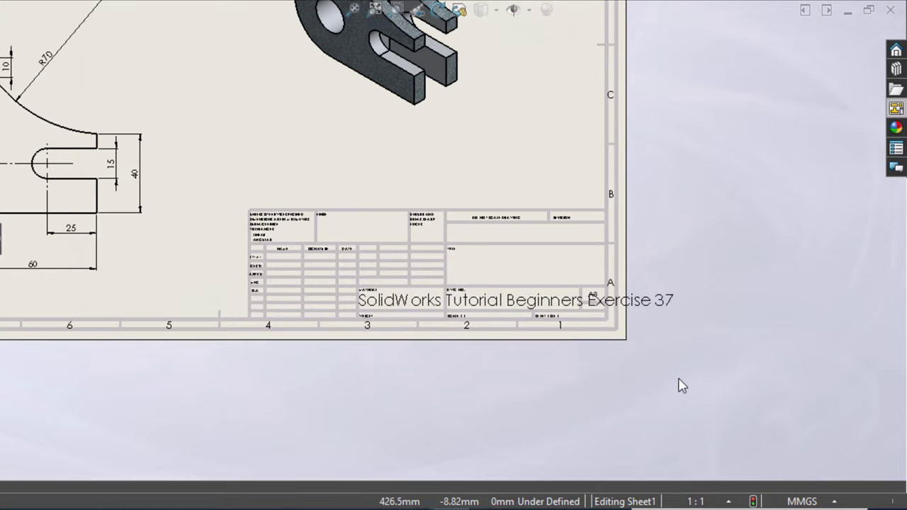
scroll(593, 324, "down", 3)
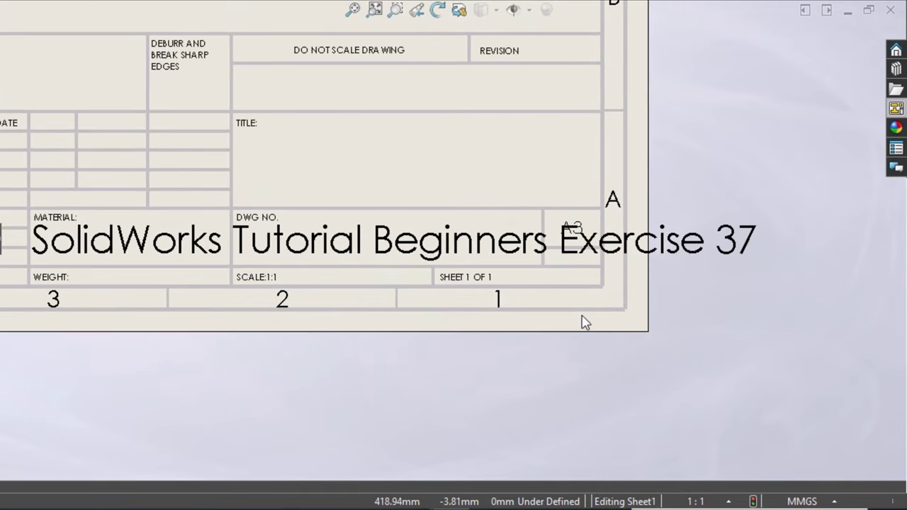
scroll(453, 210, "up", 3)
scroll(469, 220, "down", 1)
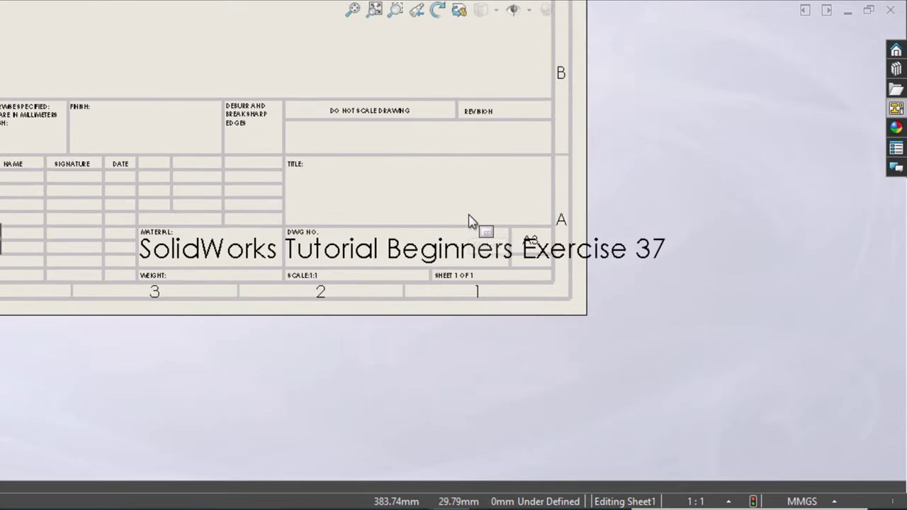
scroll(453, 220, "down", 1)
right_click(404, 194)
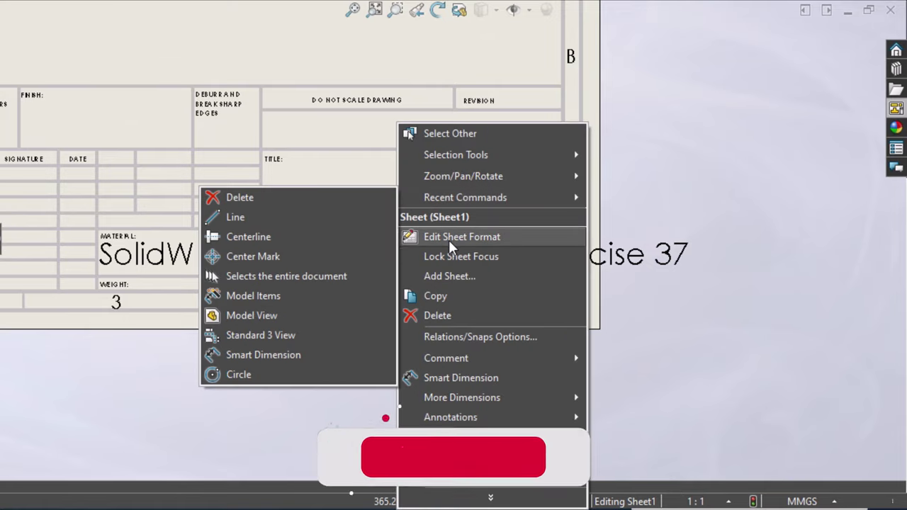
left_click(449, 236)
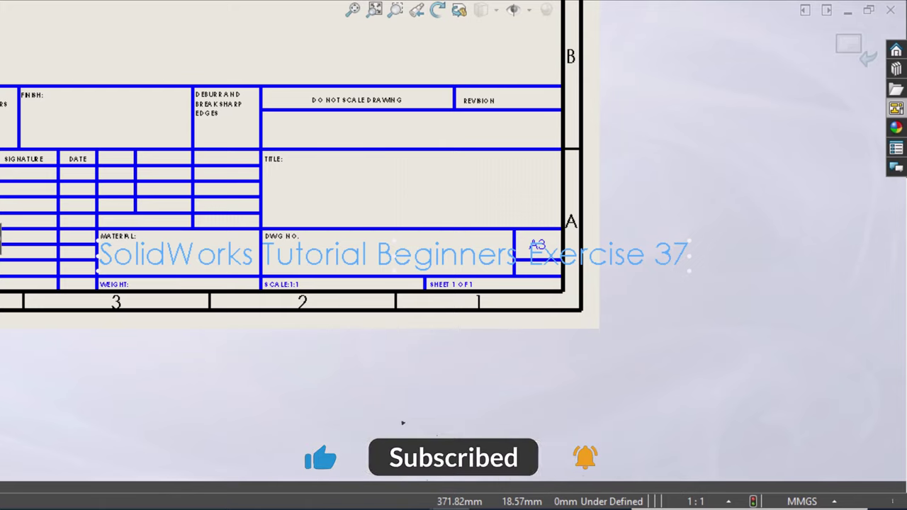
Step: Delete the oversized 'SolidWorks Tutorial Beginners Exercise 37' caption from the title block
key("Delete")
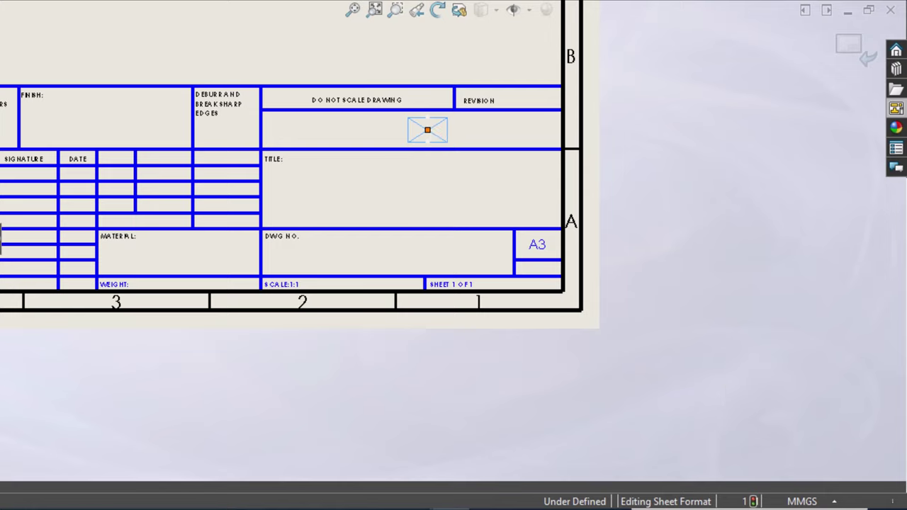
key("Escape")
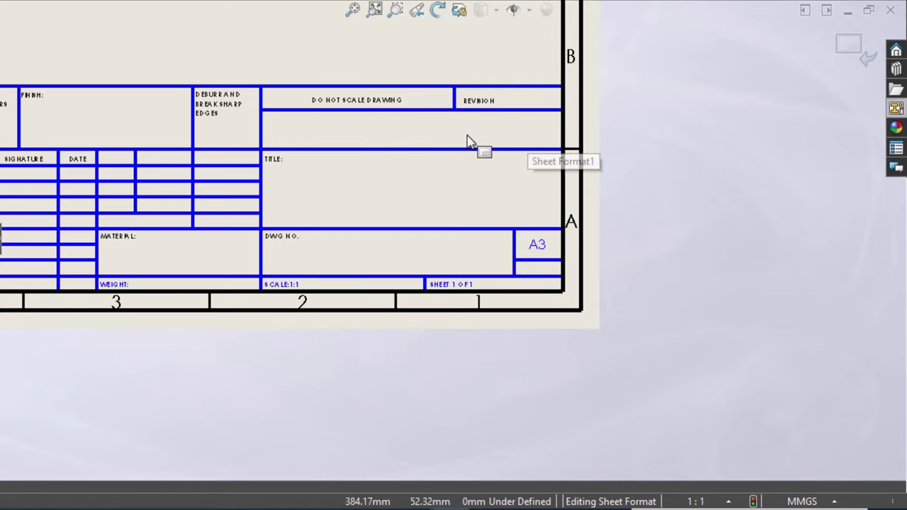
key("ctrl+Tab")
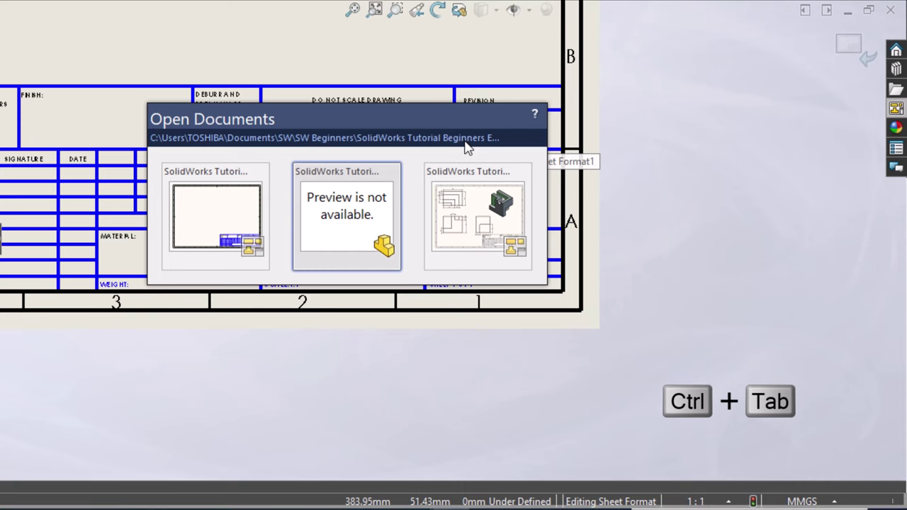
Step: Copy the title and drawing-number notes from the Exercise 36 drawing's sheet format for reuse here
key("ctrl+Tab")
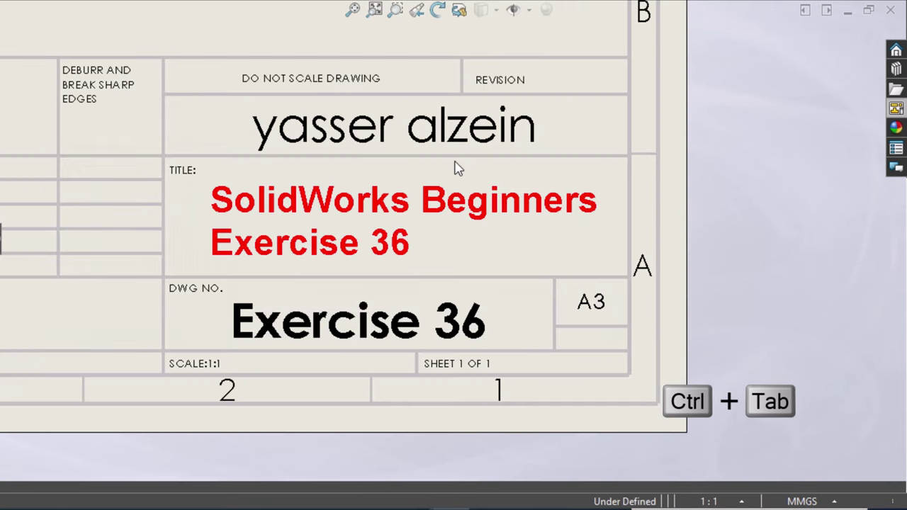
right_click(398, 204)
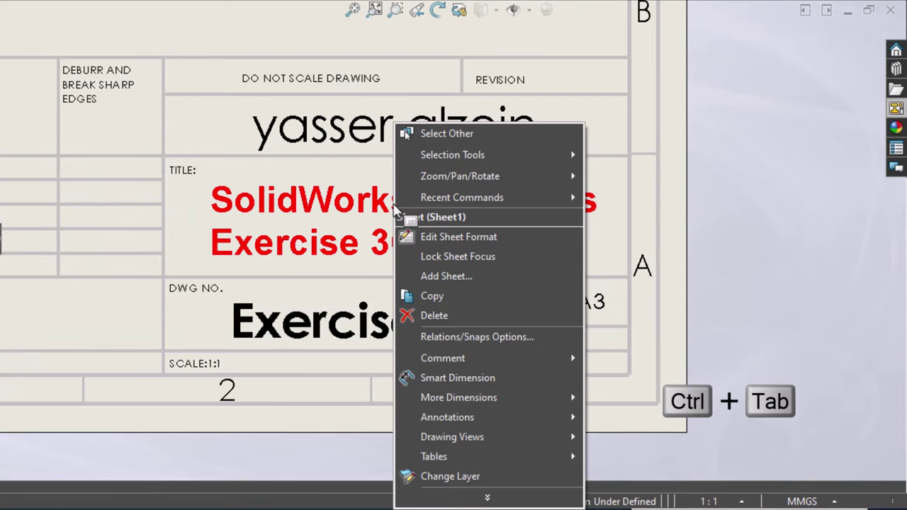
left_click(436, 235)
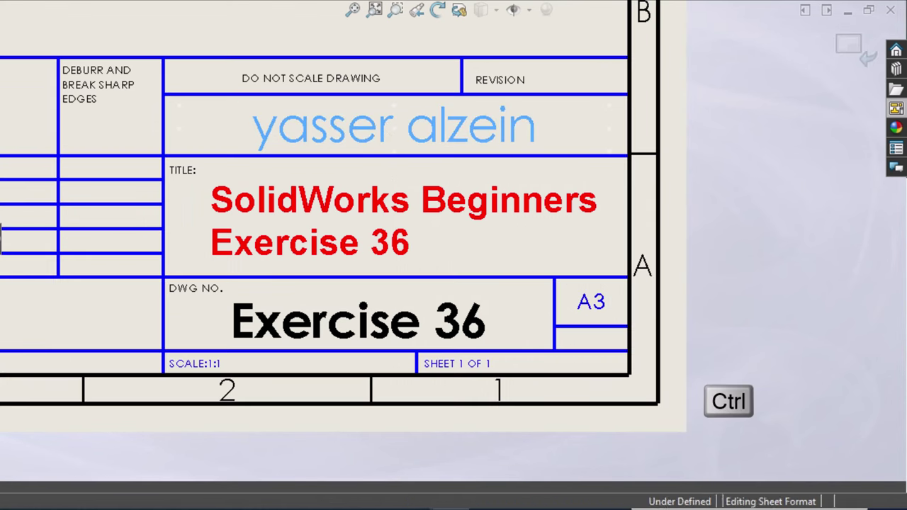
left_click(349, 211, "ctrl")
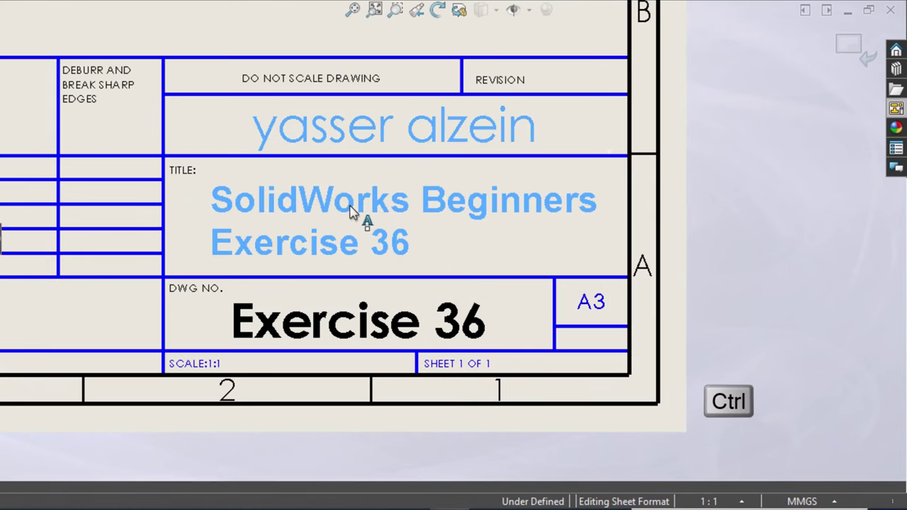
left_click(370, 319, "ctrl")
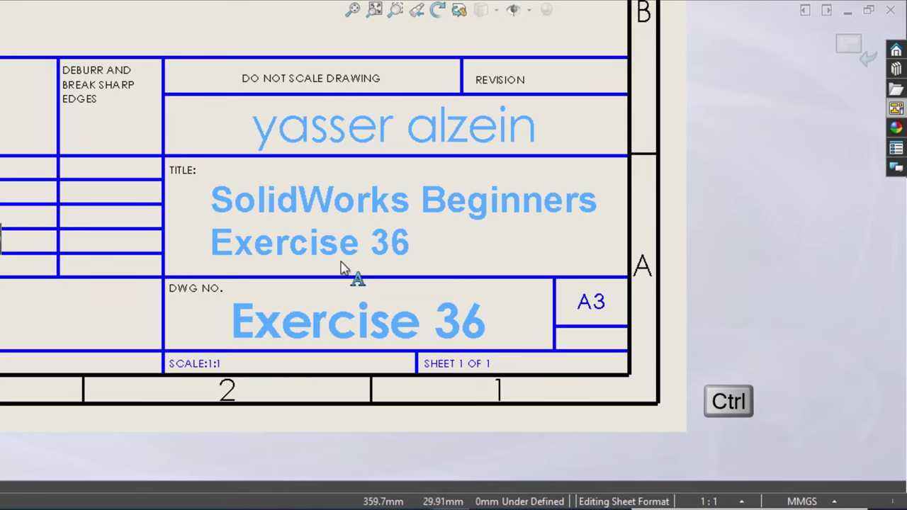
key("ctrl+c")
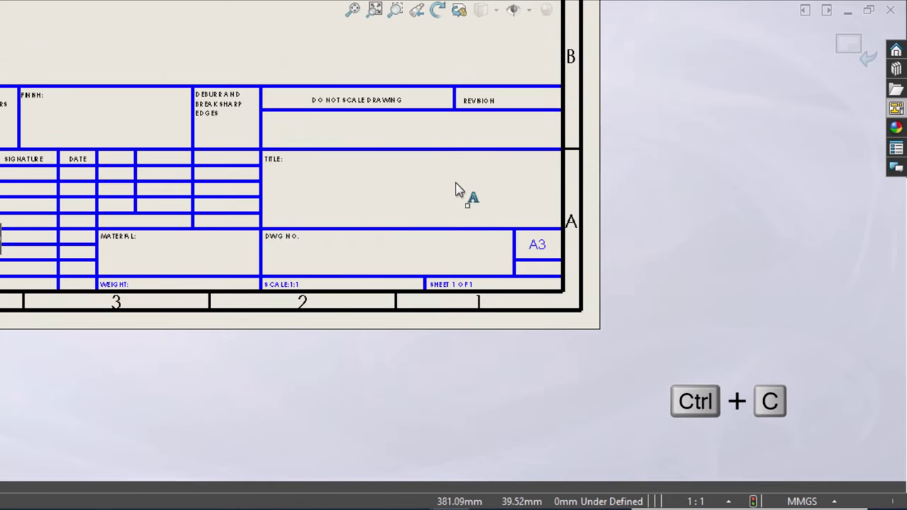
right_click(415, 200)
key("Escape")
Step: Paste the notes, then change the title to 'SolidWorks Beginners Exercise 37' and drawing number to 'Exercise 37'
key("ctrl+v")
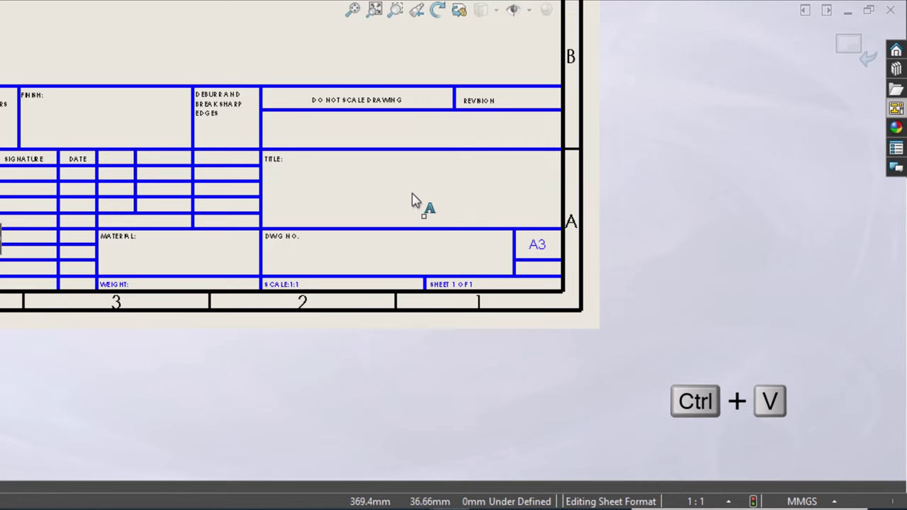
left_click(466, 209)
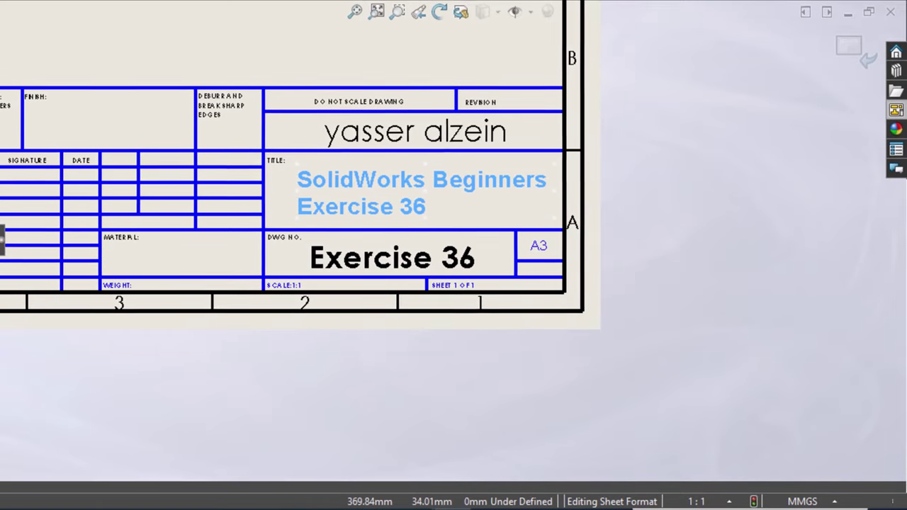
left_click(433, 210)
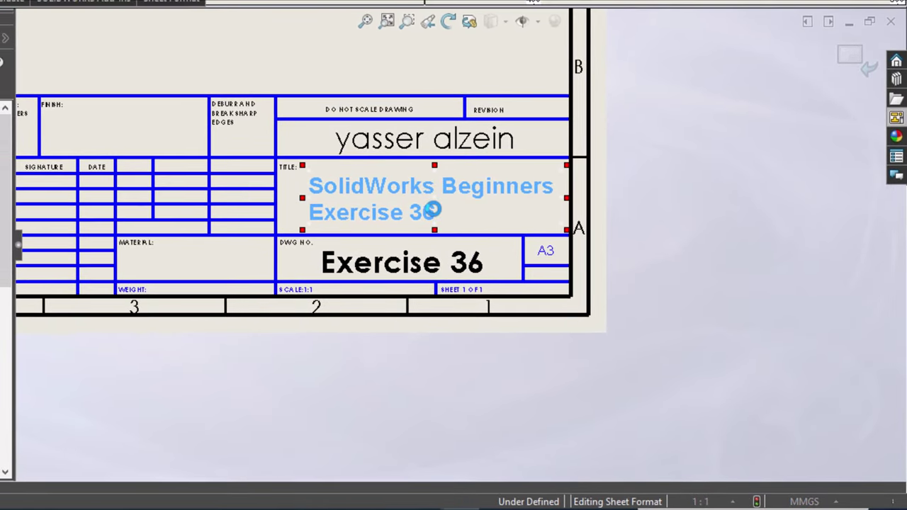
double_click(433, 210)
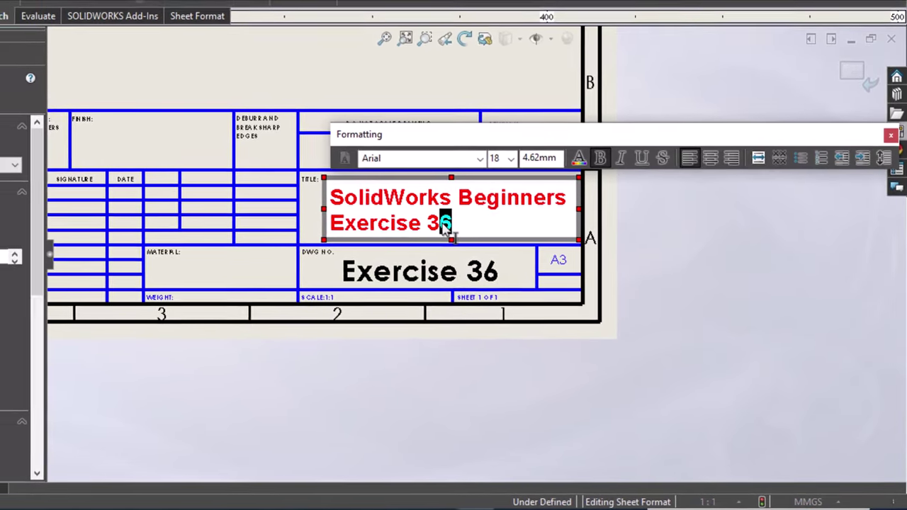
type("7")
left_click(517, 299)
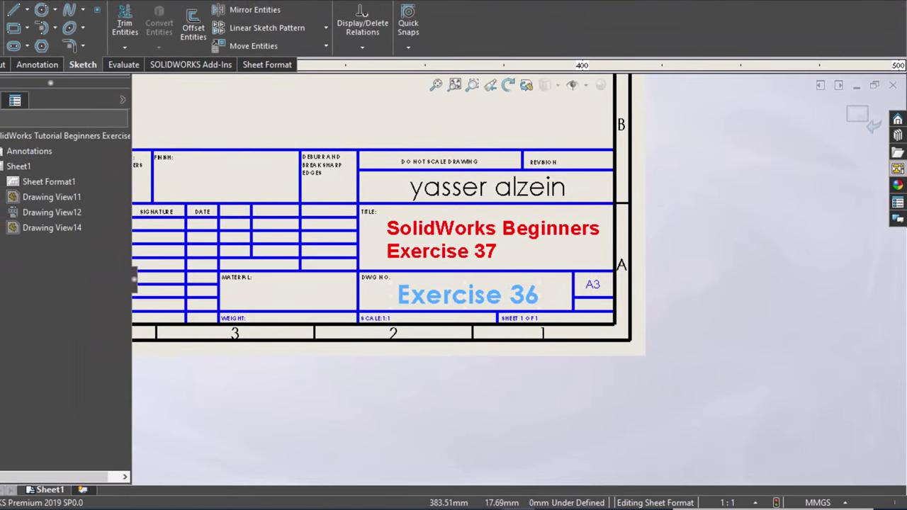
left_click(534, 296)
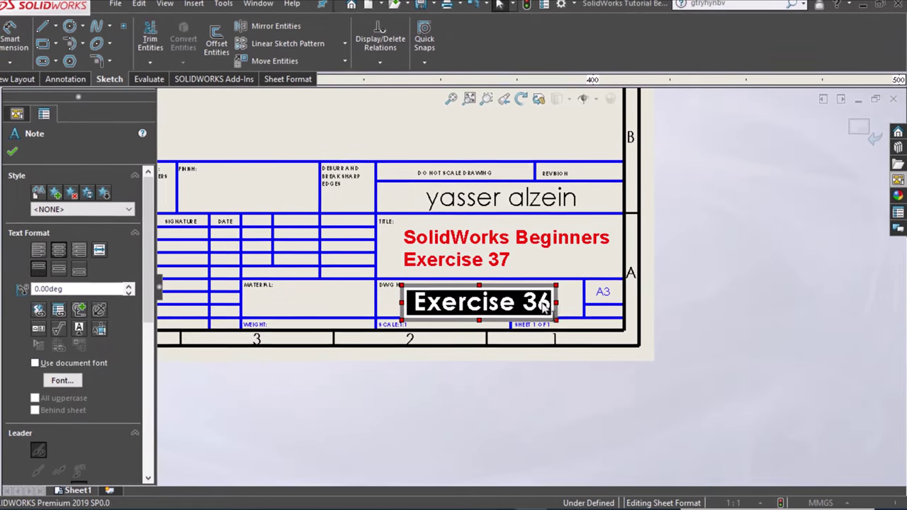
left_click(704, 289)
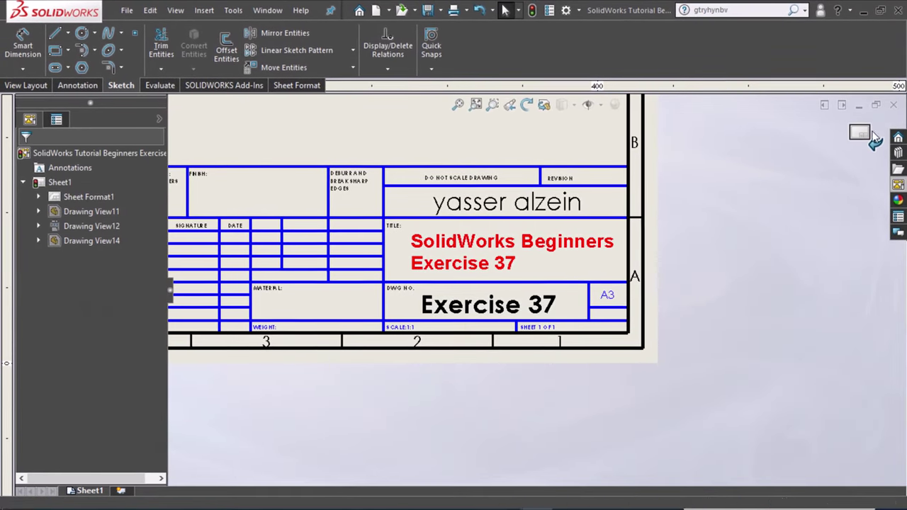
Step: Leave sheet-format editing and zoom to fit the finished A3 sheet
left_click(874, 138)
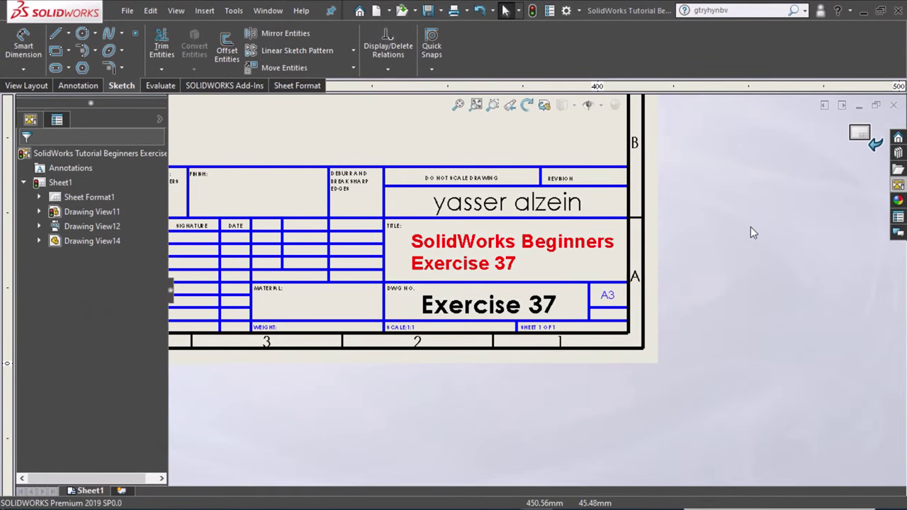
left_click(458, 105)
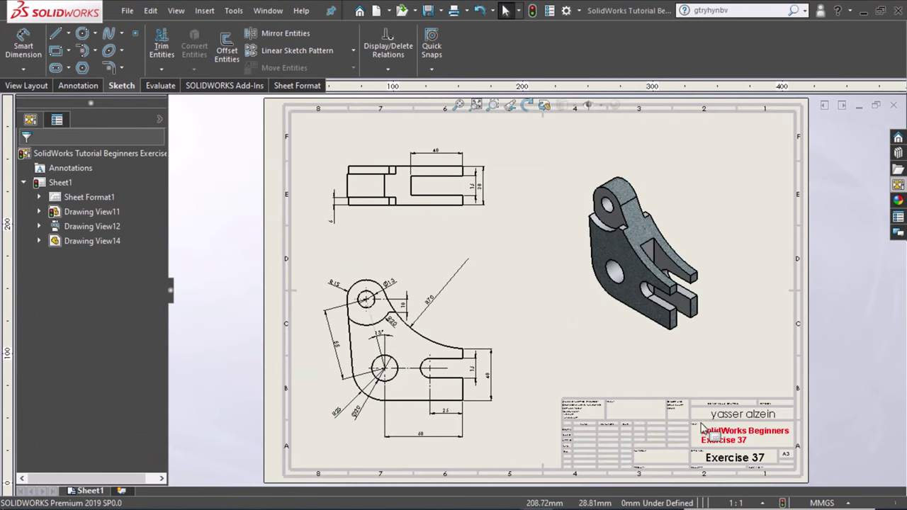